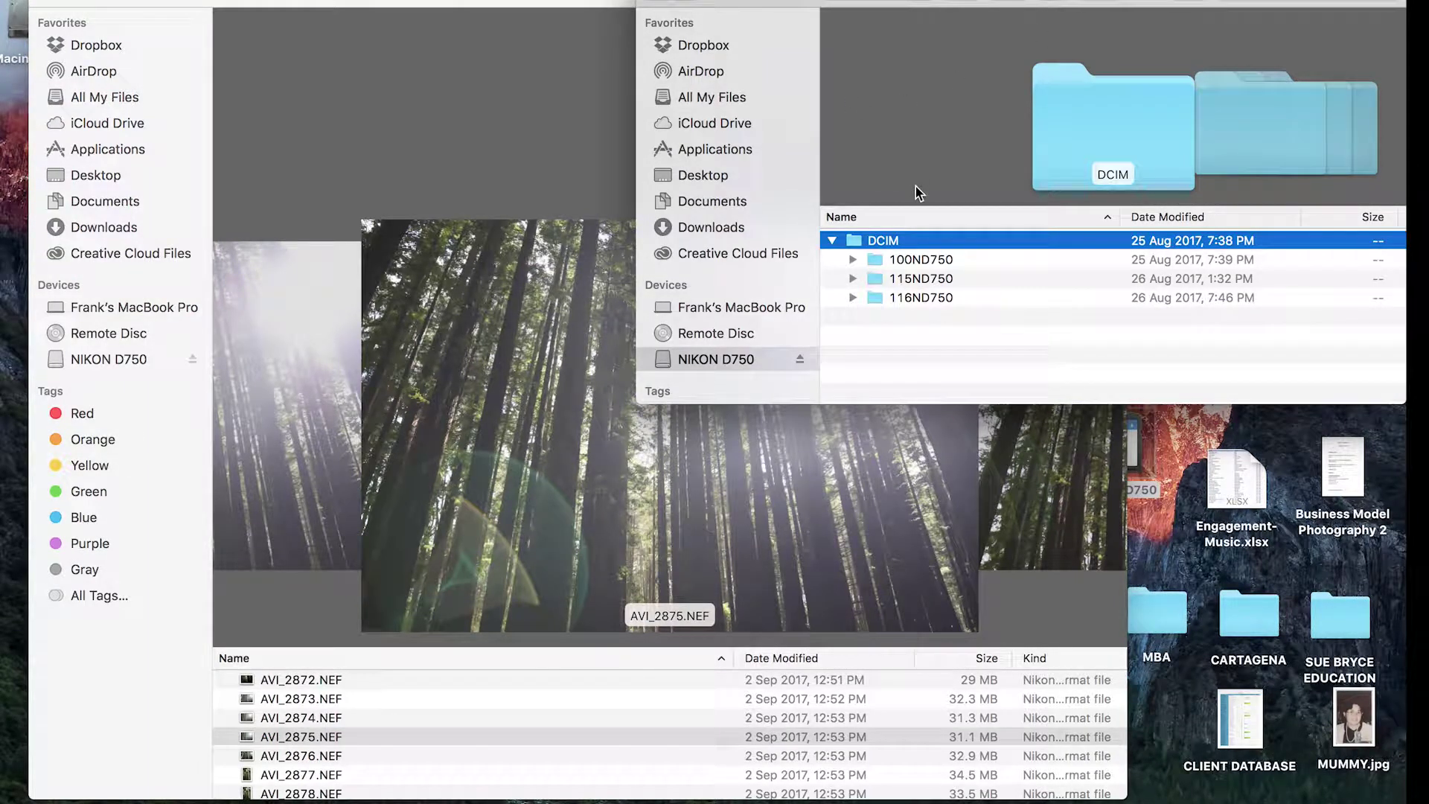
Step: Open the camera card's 116ND750 folder and look through its NEF photos
double_click(942, 296)
scroll(1042, 297, down, 10)
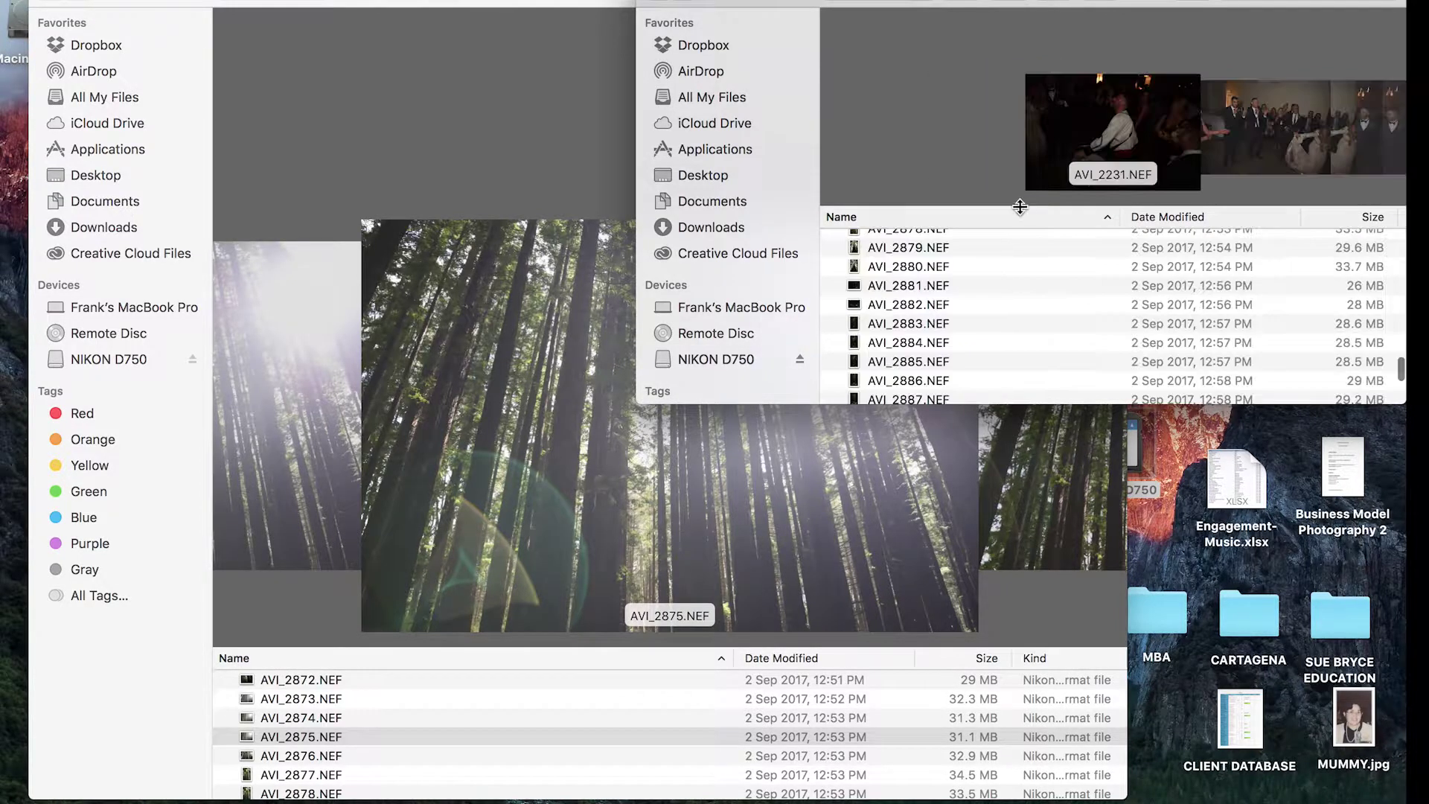
scroll(1075, 298, down, 5)
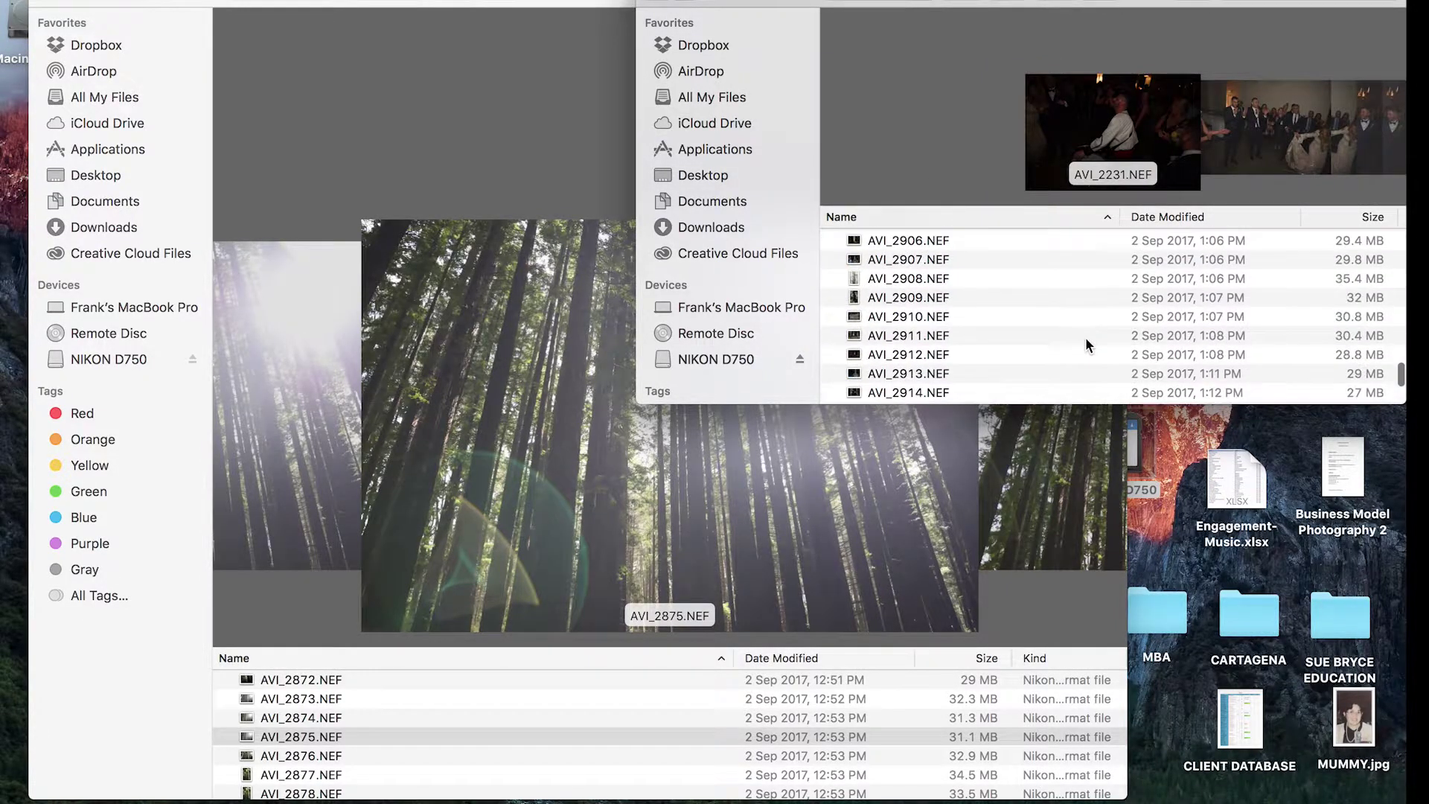
Step: Return to the parent folder in the other Finder window and open the WARBURTON RAW folder
click(147, 2)
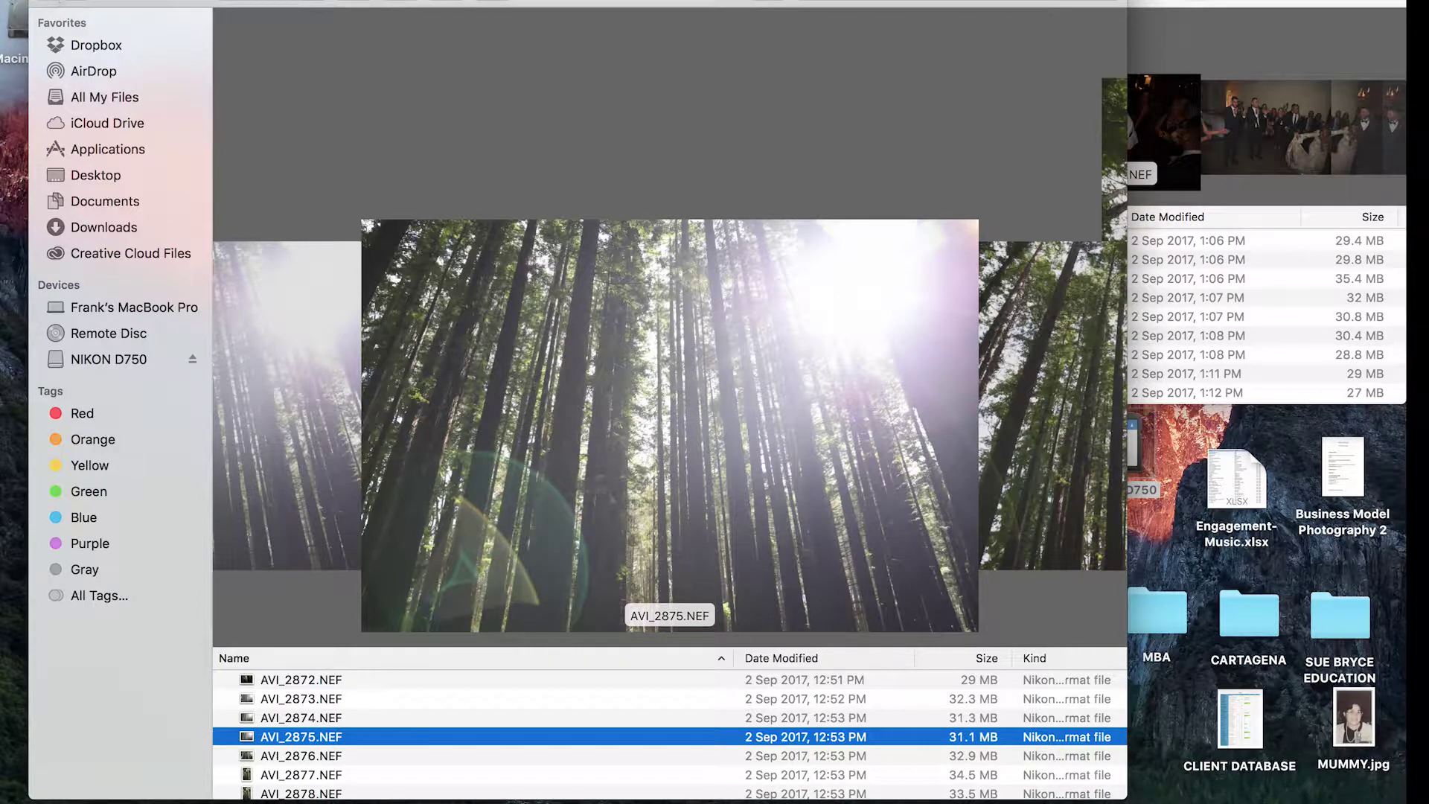
click(58, 0)
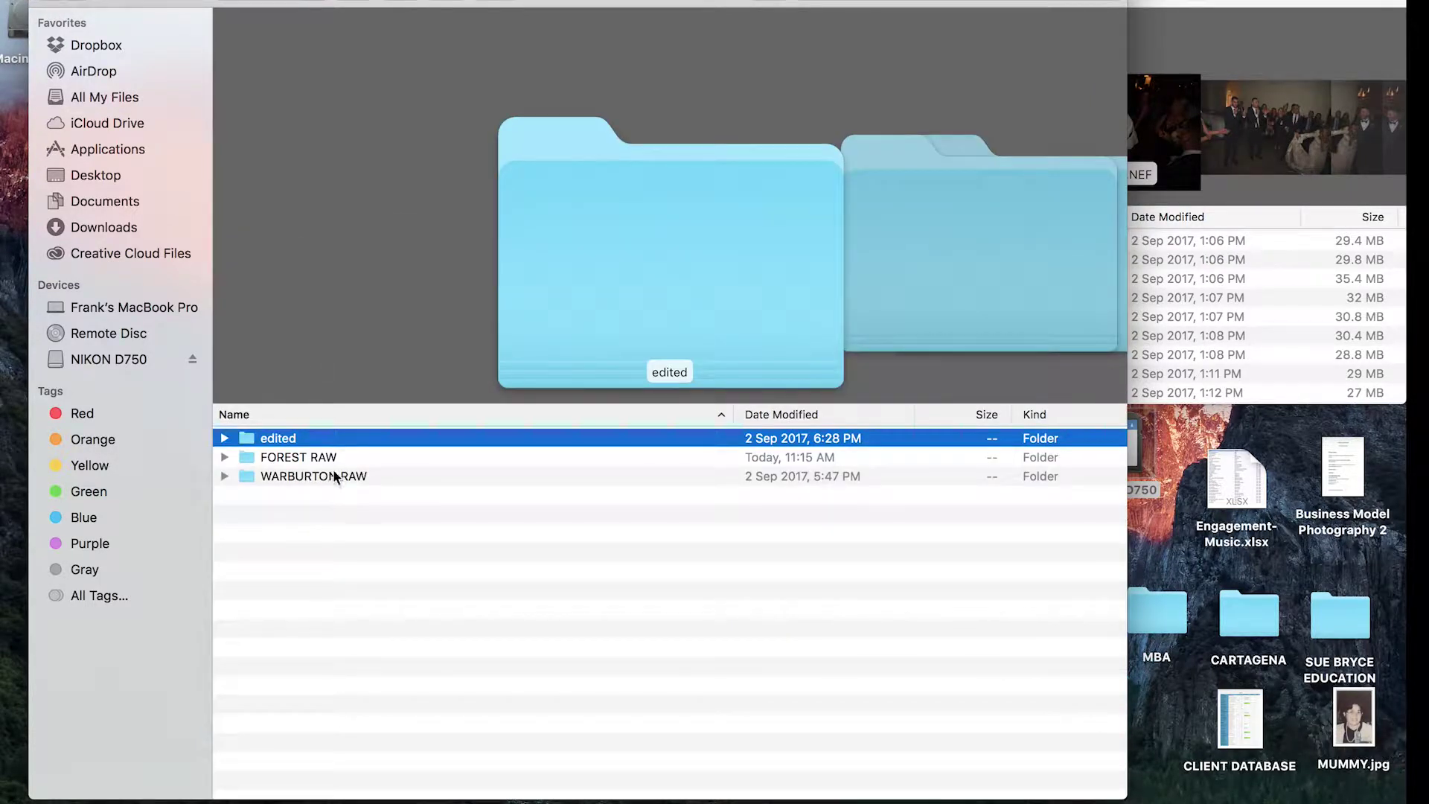
click(75, 2)
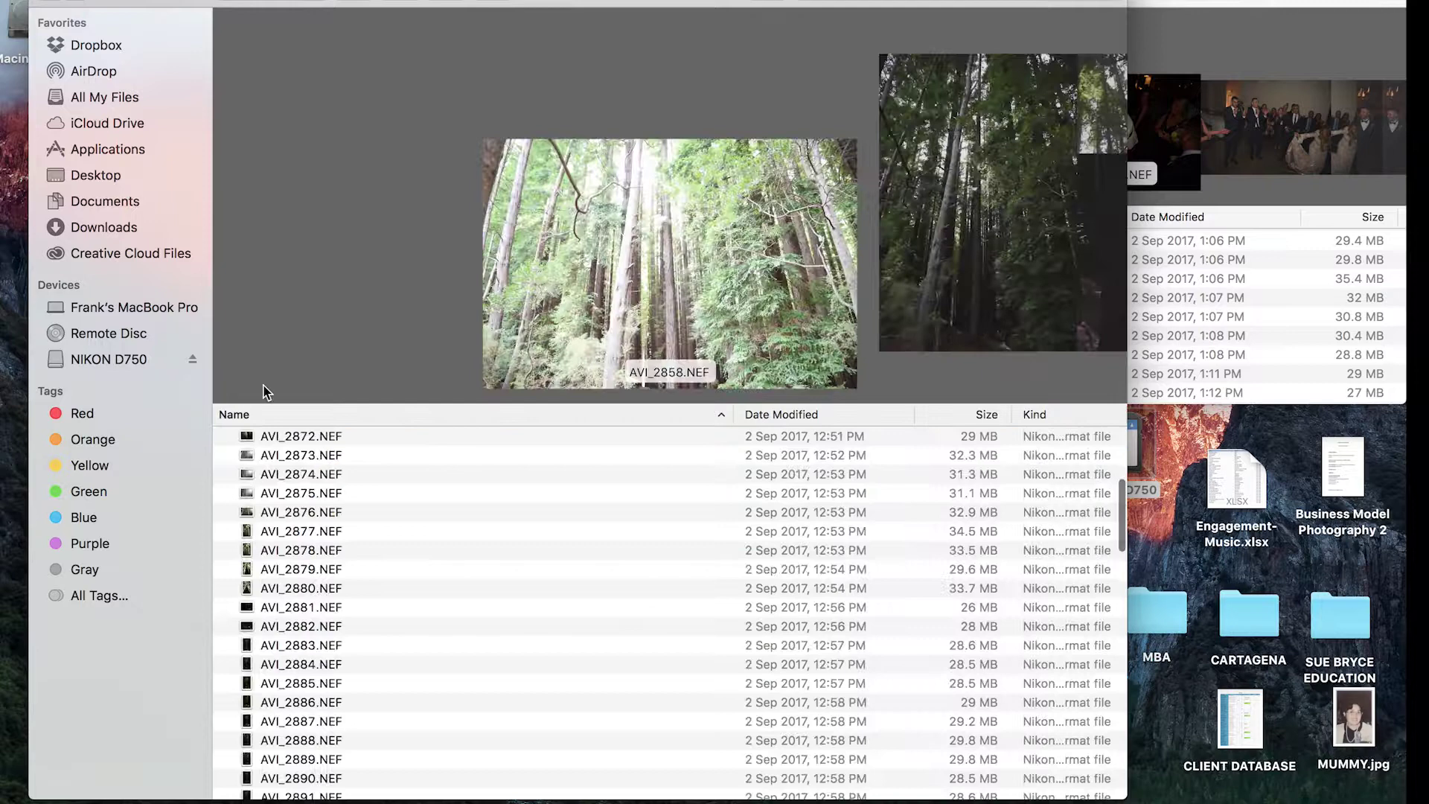
click(65, 4)
double_click(313, 473)
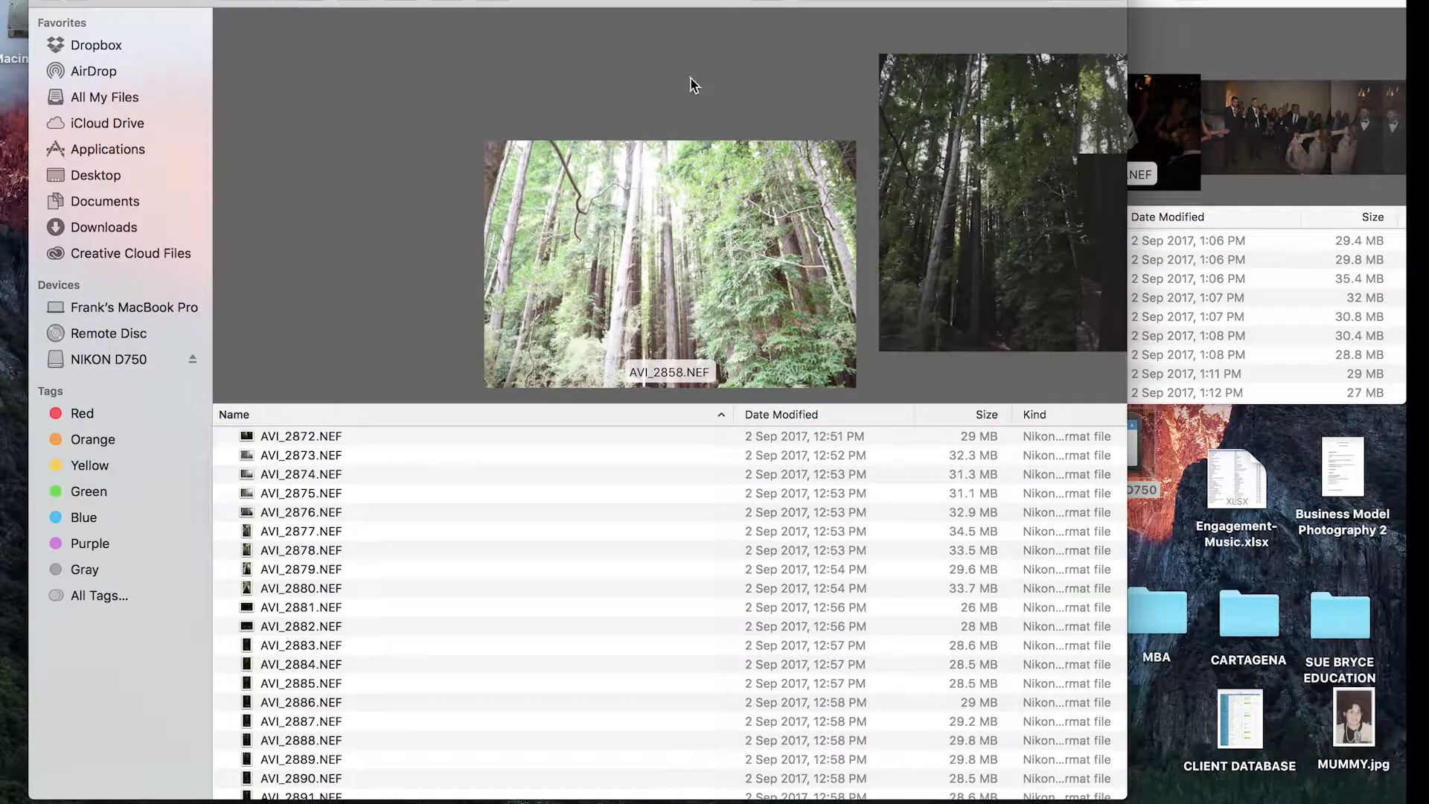
Step: Switch to Adobe Lightroom and open the photo import window
mouse_move(9, 408)
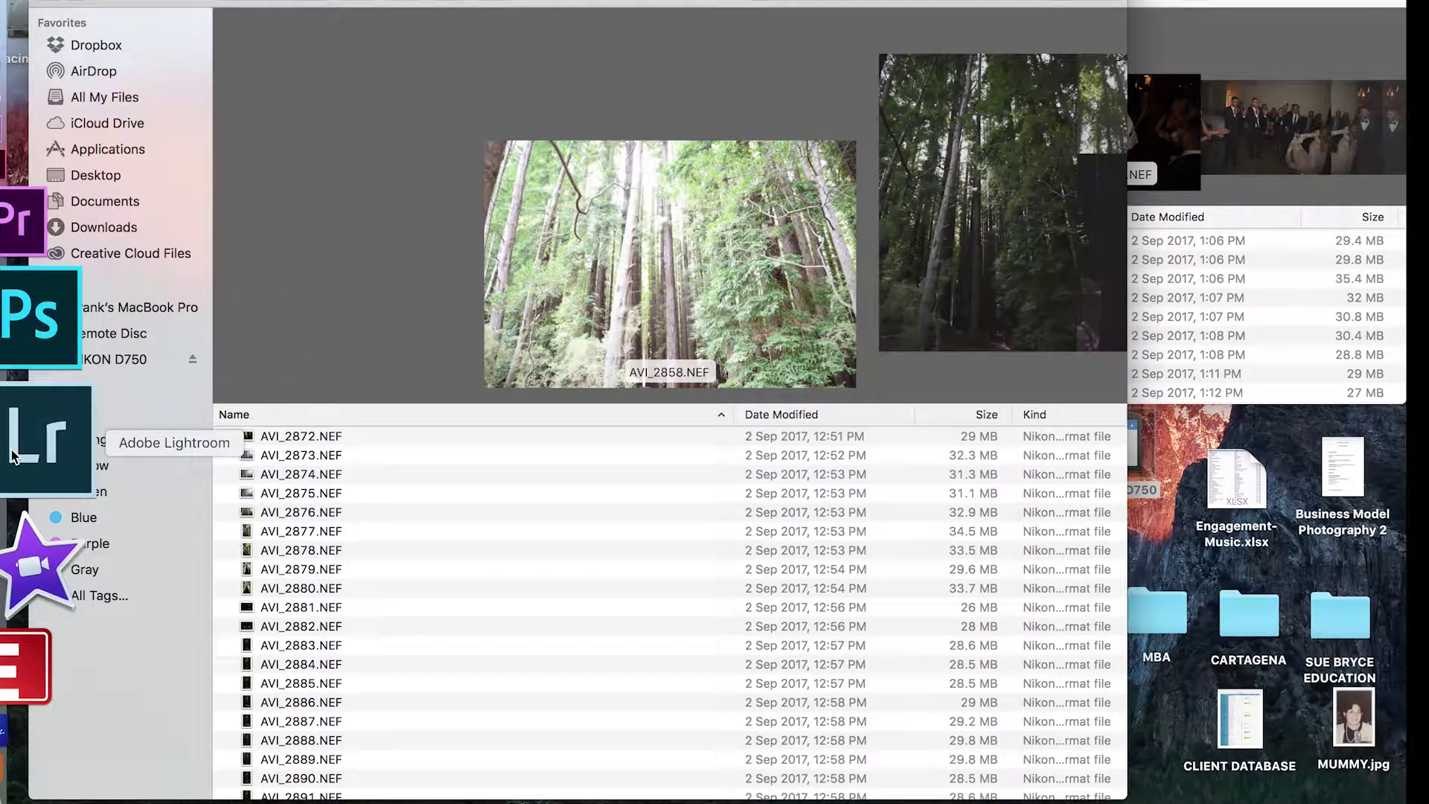
click(11, 456)
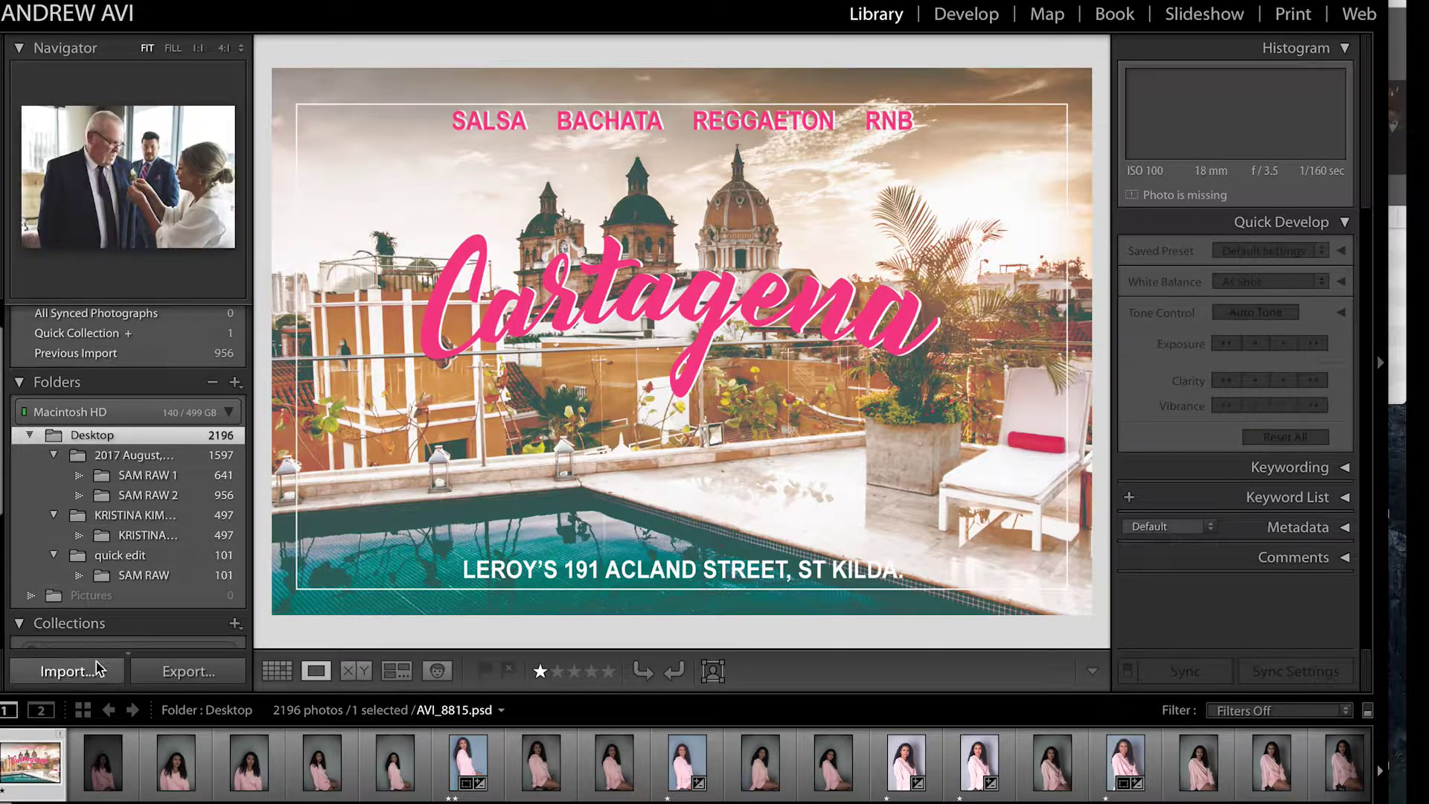
click(67, 671)
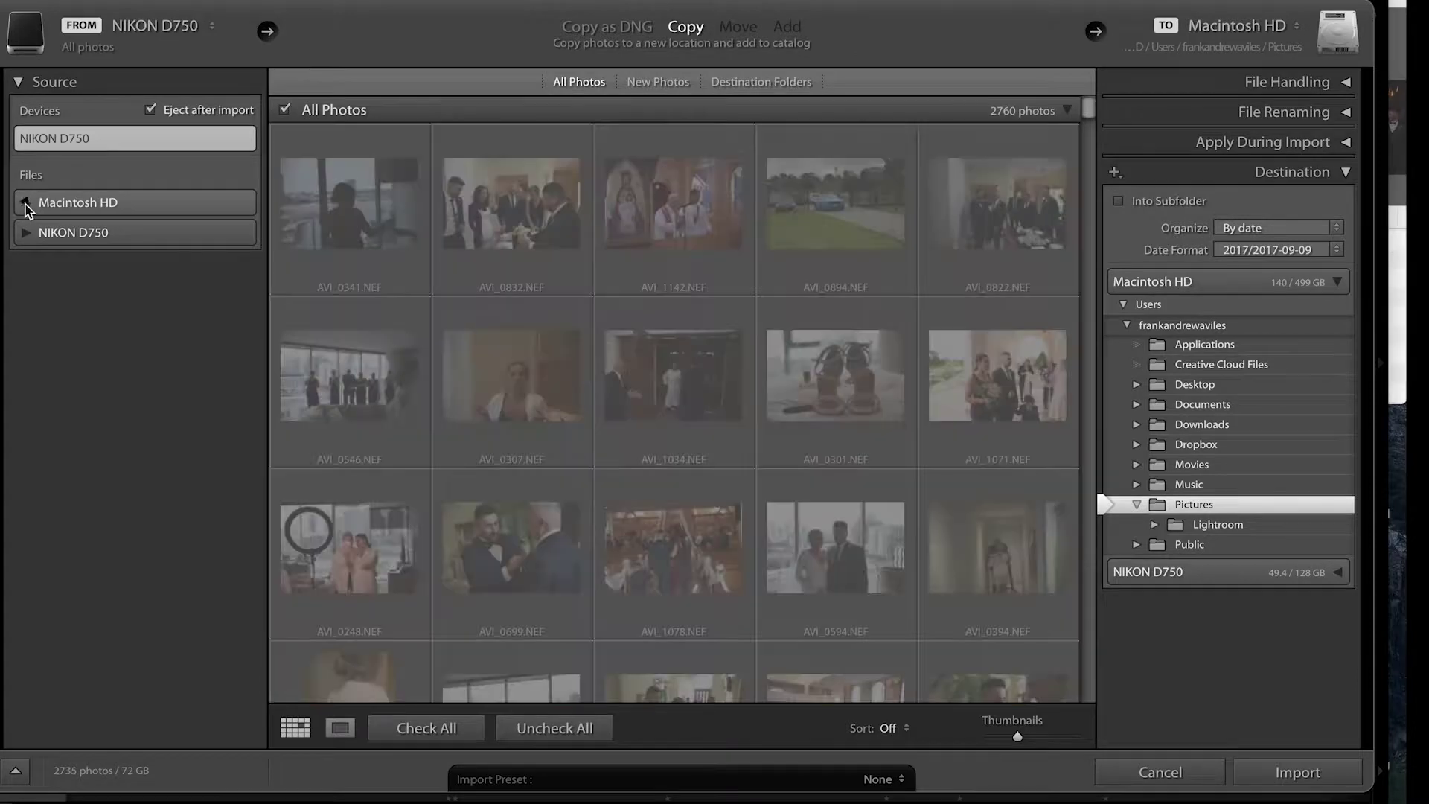
Step: Import all photos from the WARBURTON RAW folder, under WARBURTON on the Desktop, using Add so the files stay in place
click(25, 204)
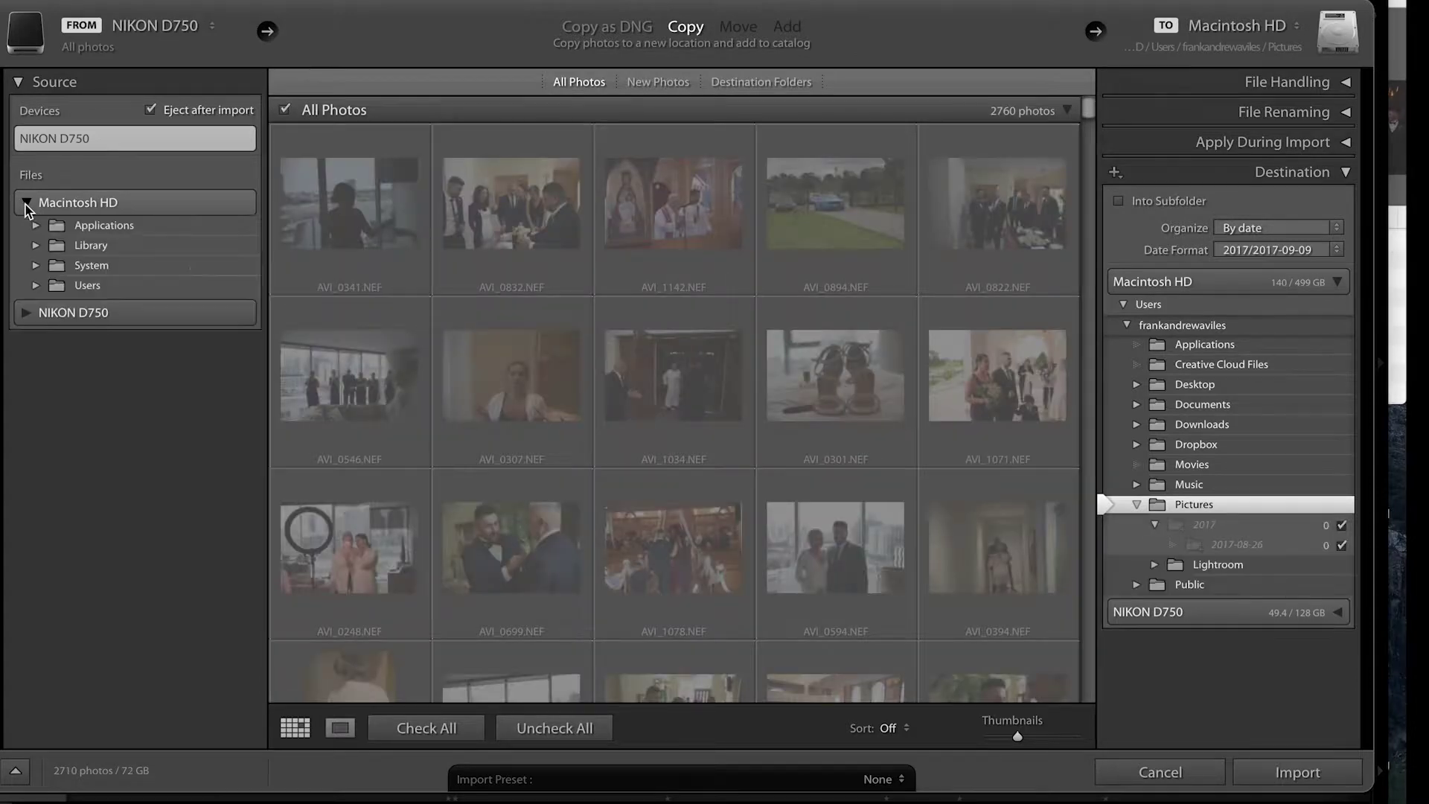
click(36, 286)
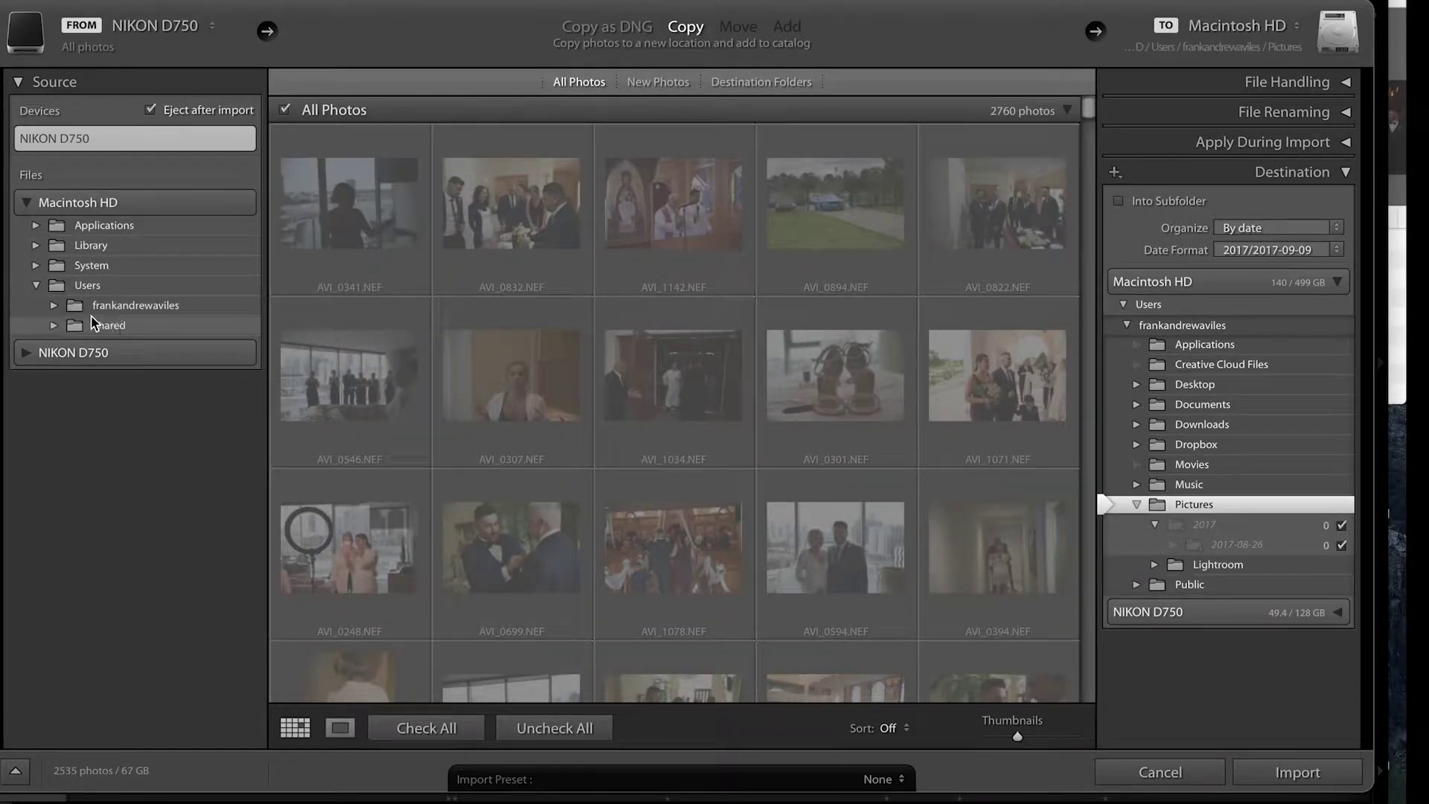
click(55, 306)
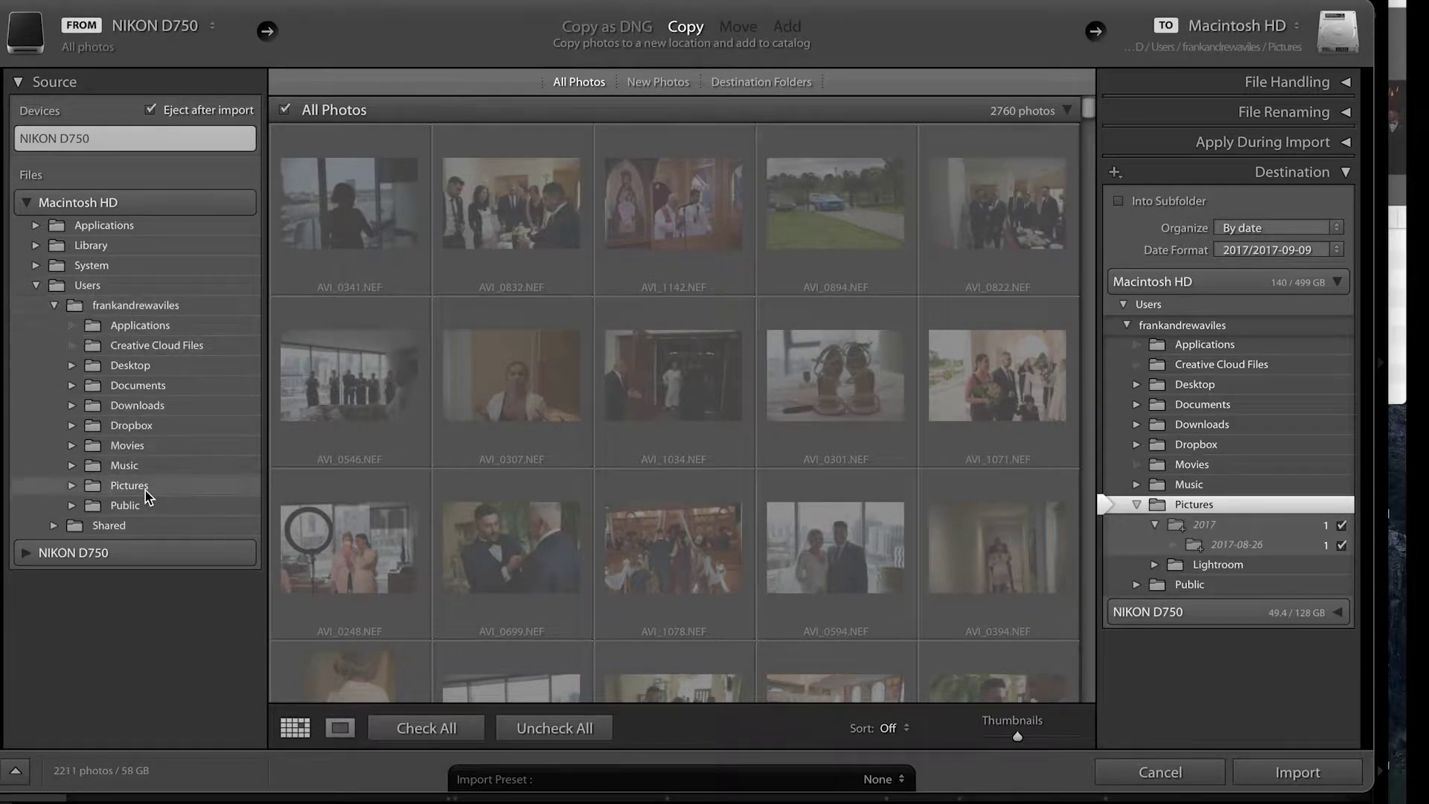
click(72, 367)
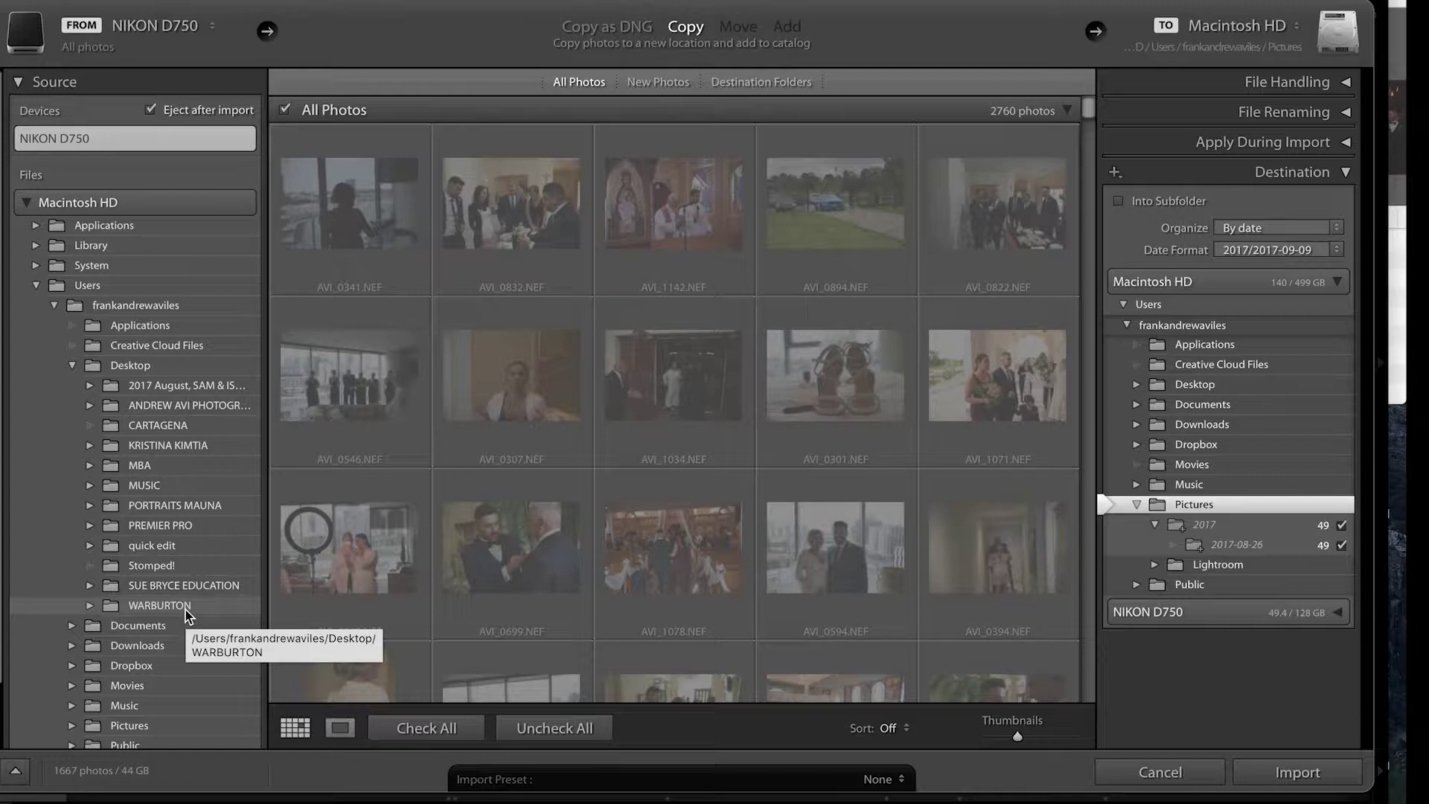
click(89, 605)
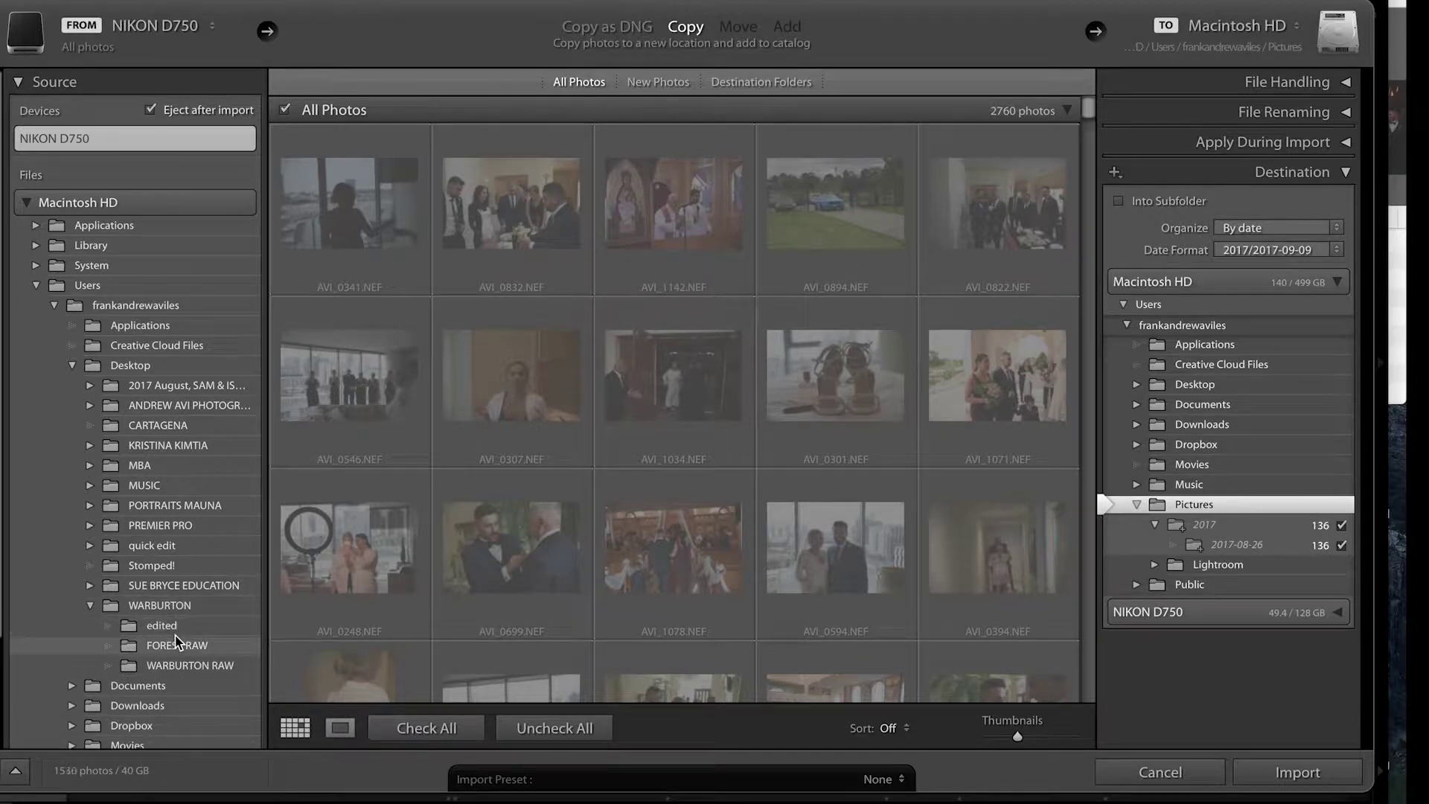
scroll(177, 644, down, 1)
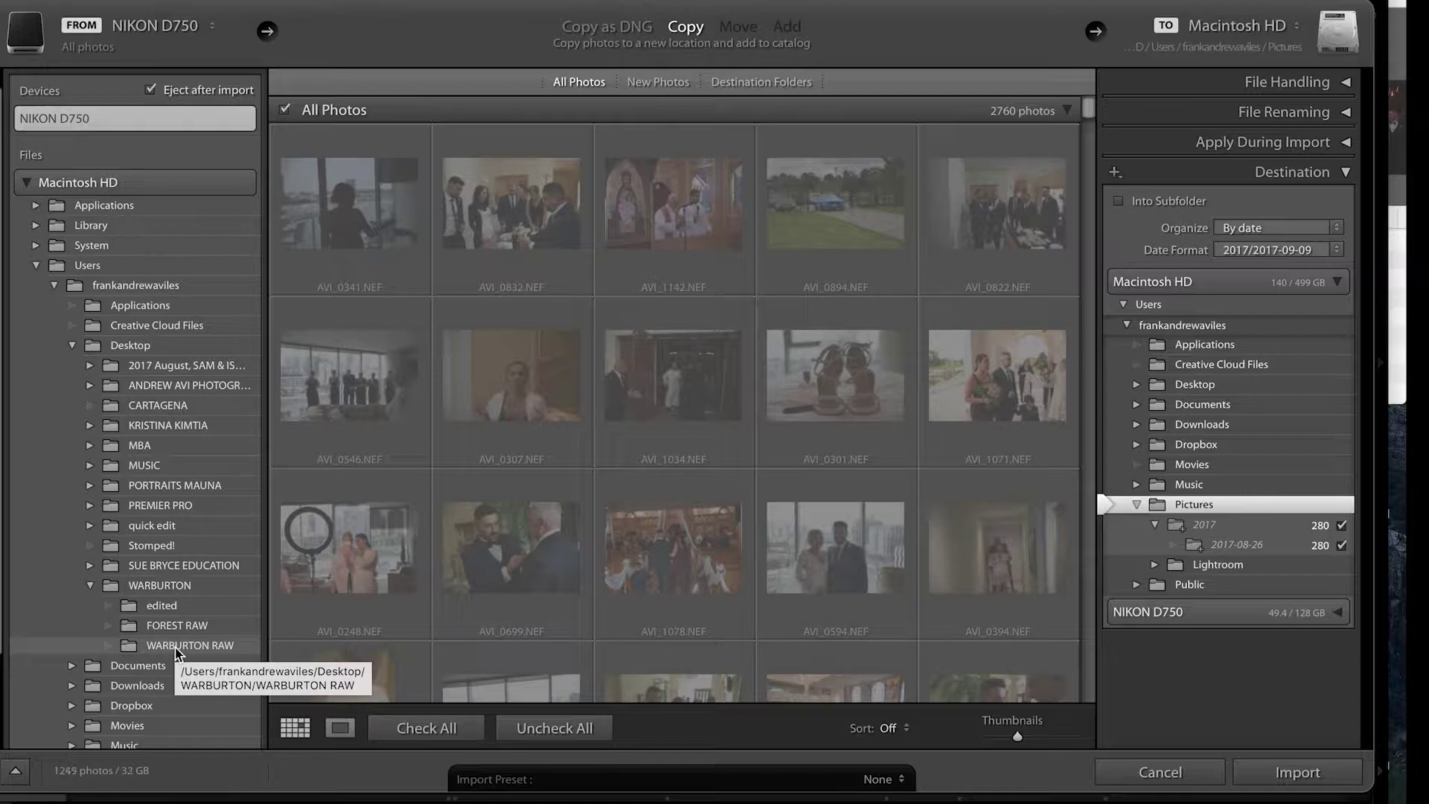
click(176, 650)
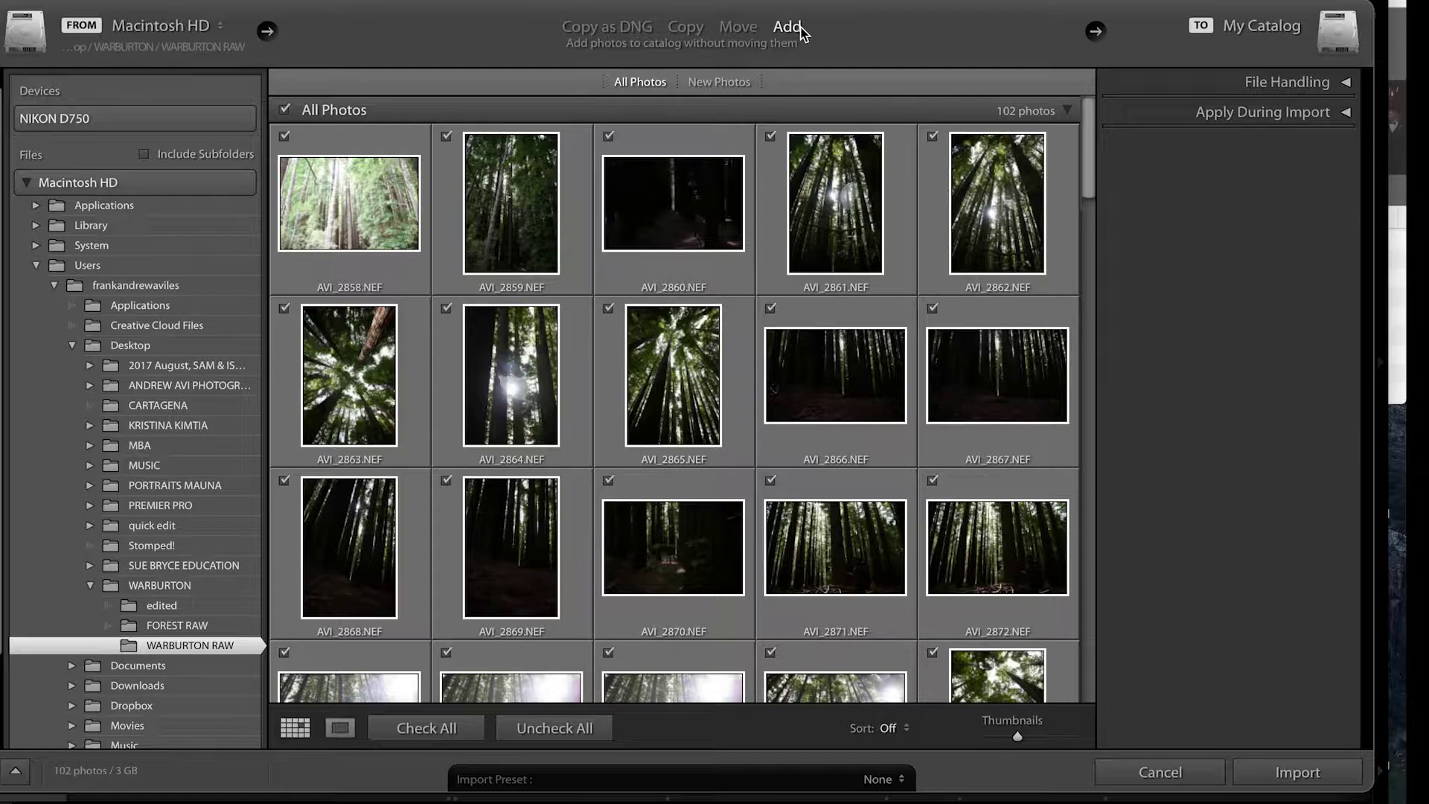
click(1297, 773)
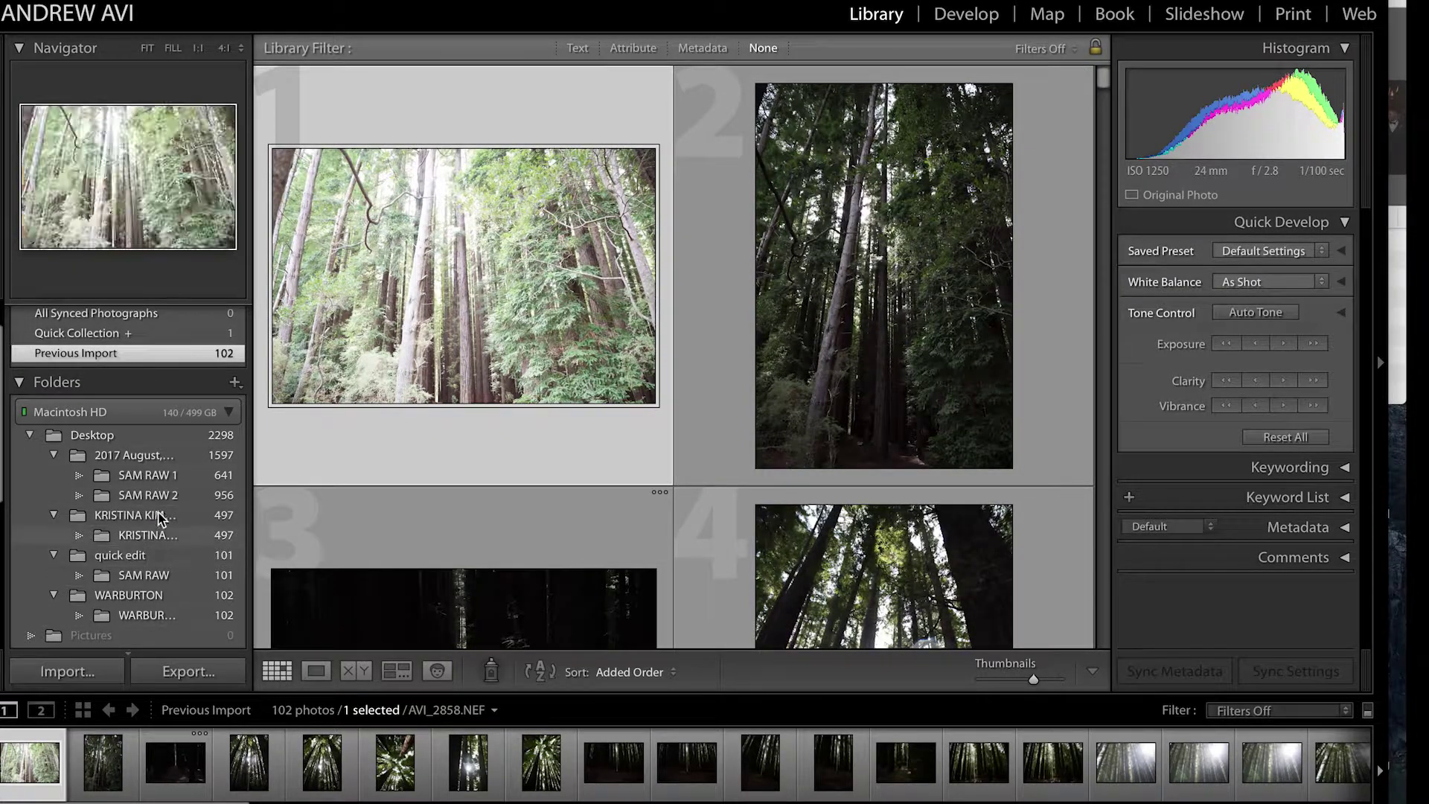
Step: Collapse the three other Desktop shoot folders and show the photos of the WARBURTON RAW folder
click(54, 456)
click(54, 474)
click(55, 496)
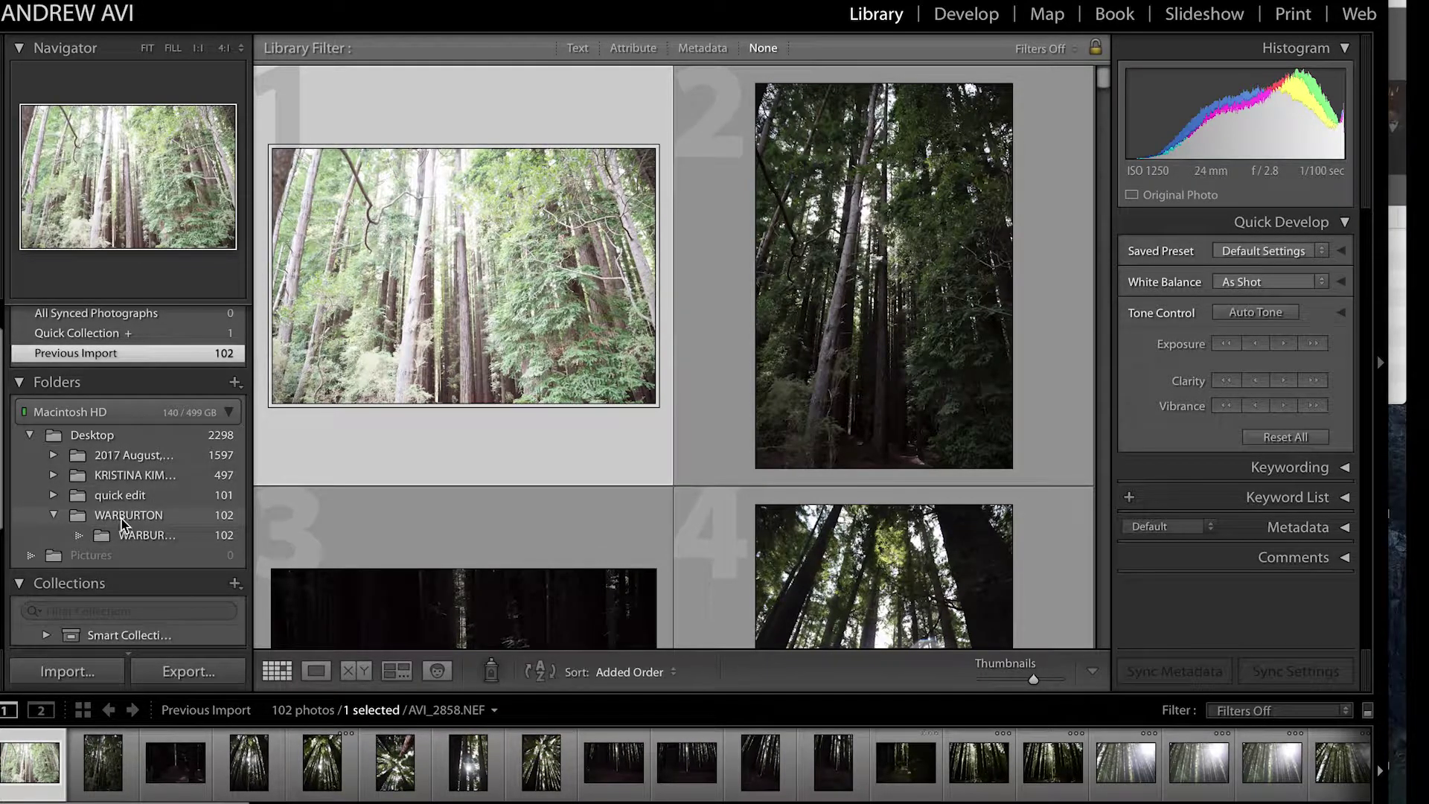
click(119, 516)
click(146, 540)
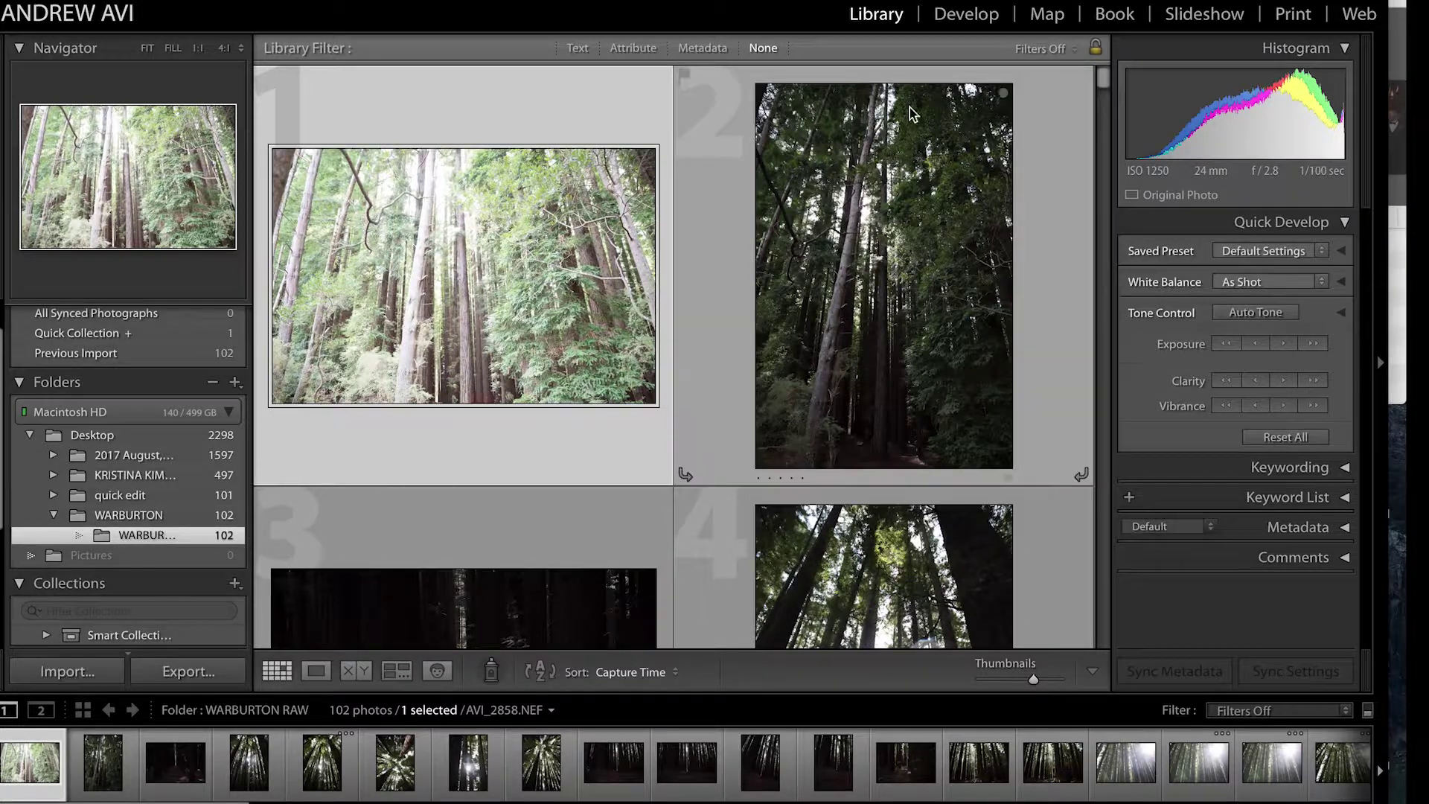
Step: Switch to the Develop module and display the upward treetop photo AVI_2863.NEF
click(968, 16)
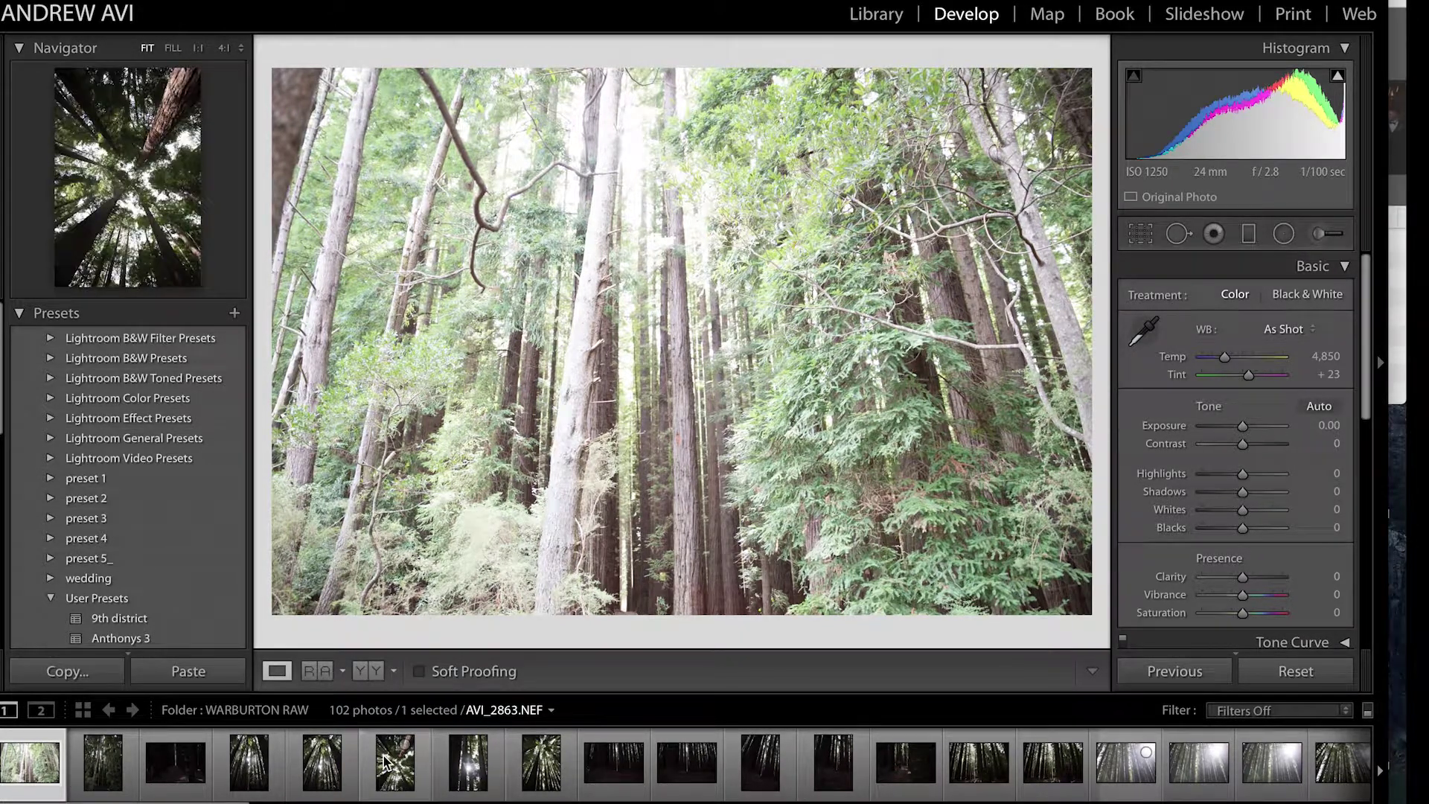
mouse_move(385, 762)
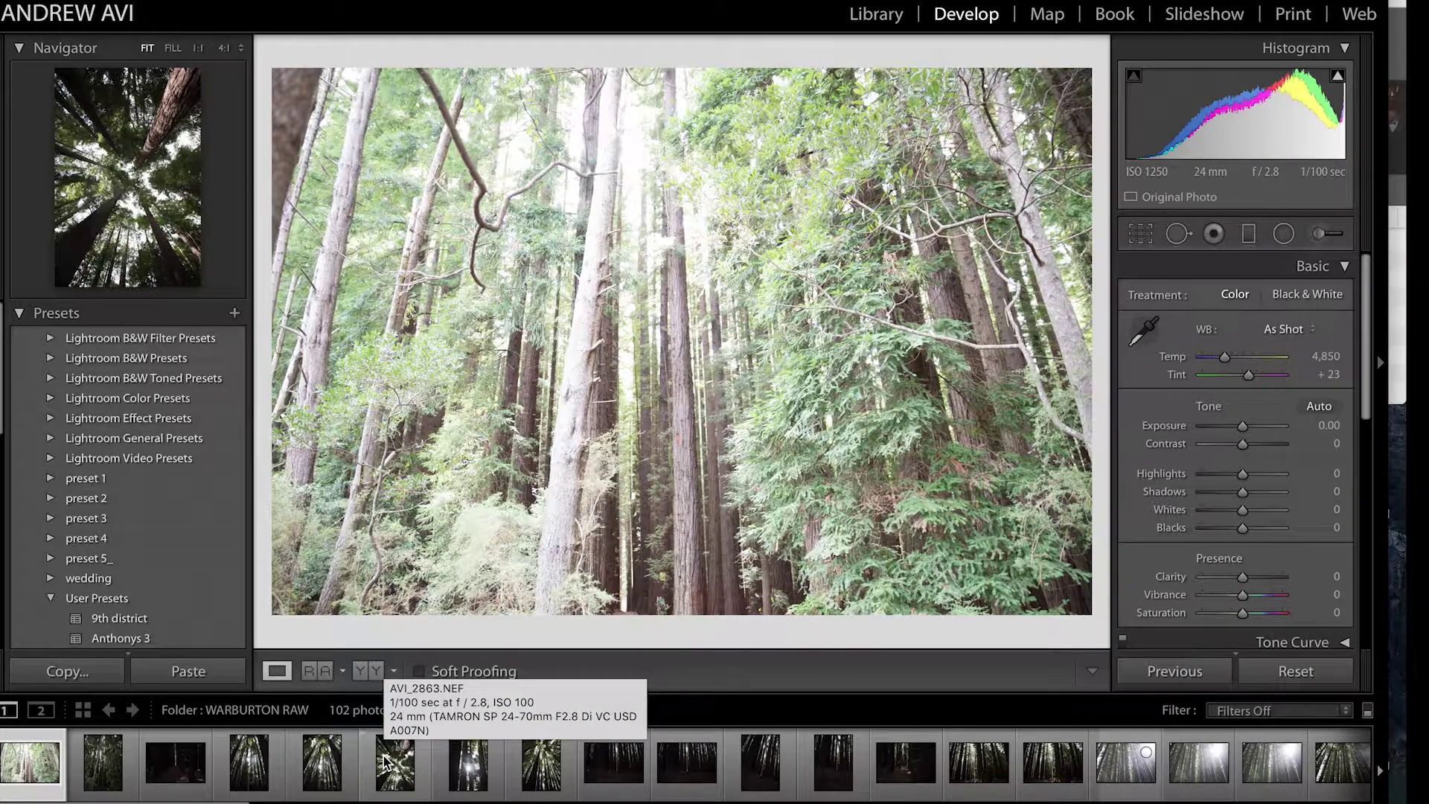
mouse_move(1003, 770)
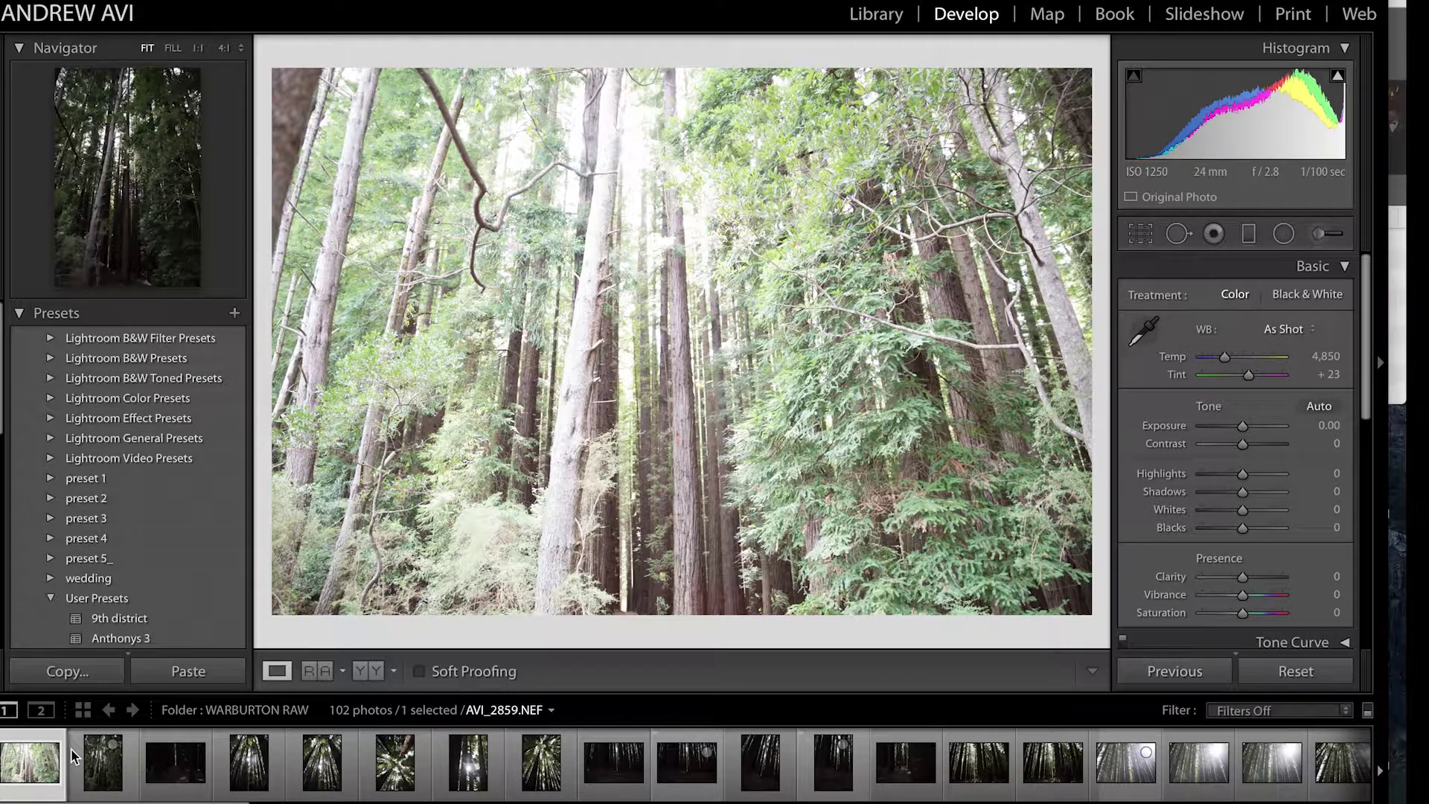
click(394, 777)
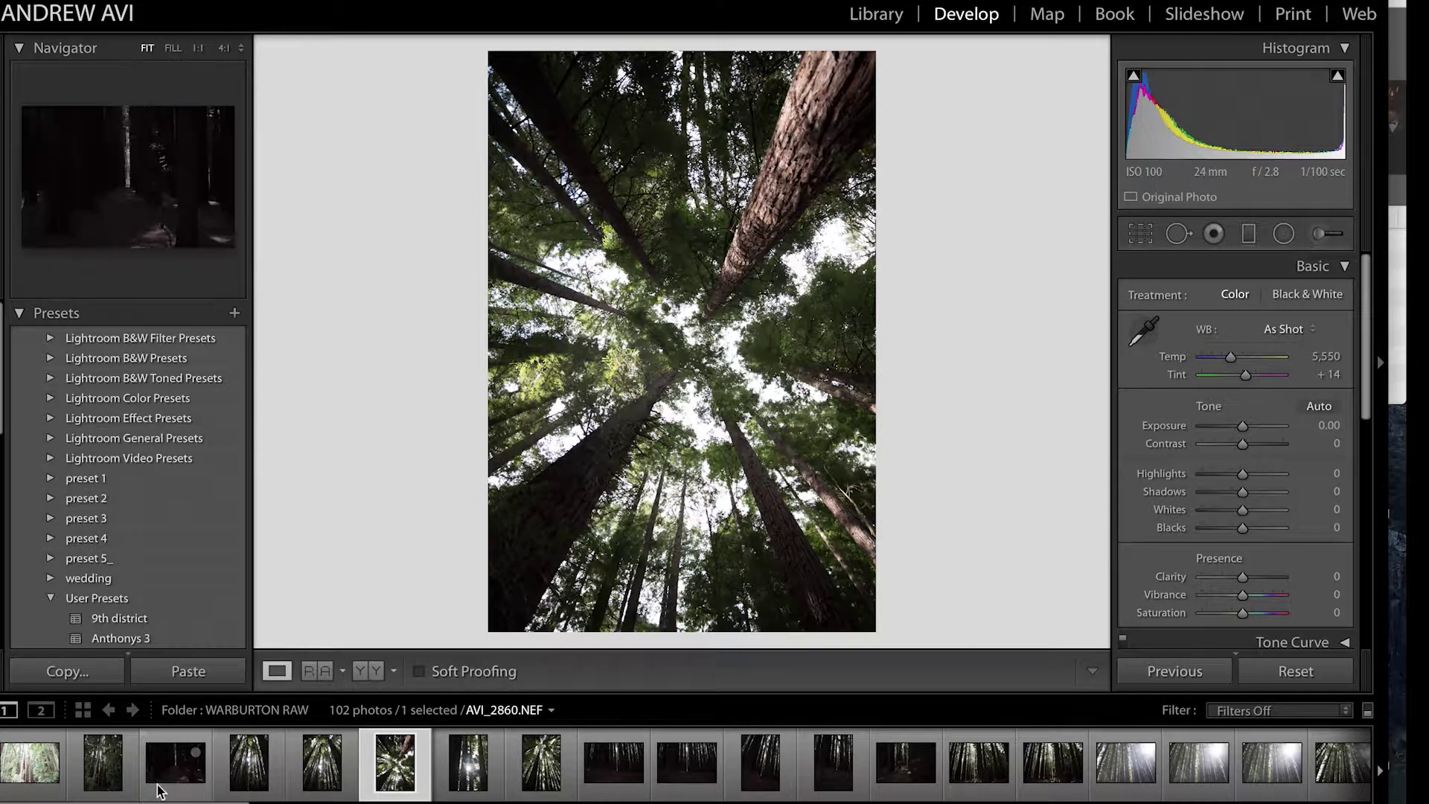
Step: Look through the filmstrip, select AVI_2859.NEF and set its Exposure to +1.10
scroll(686, 763, down, 10)
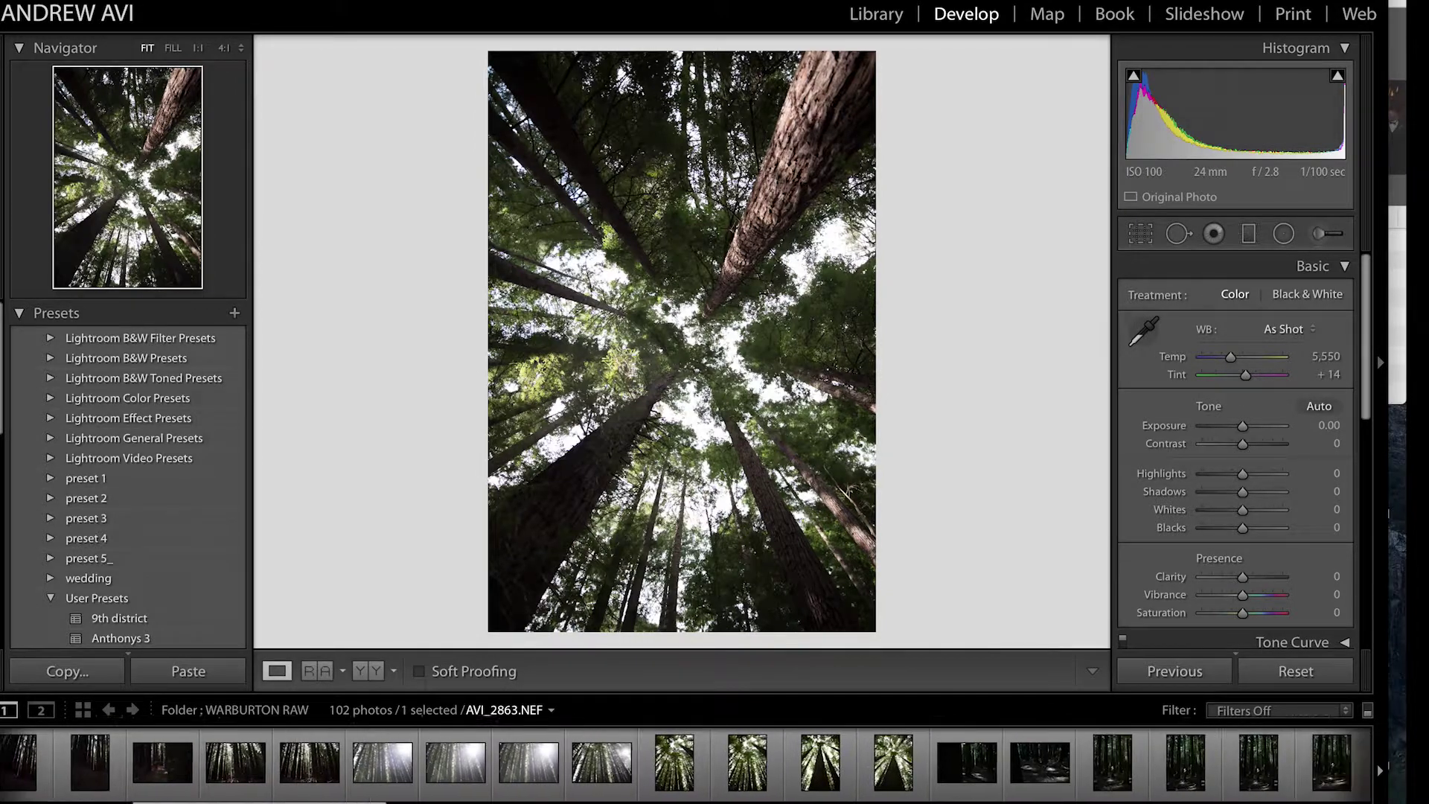
scroll(685, 763, down, 10)
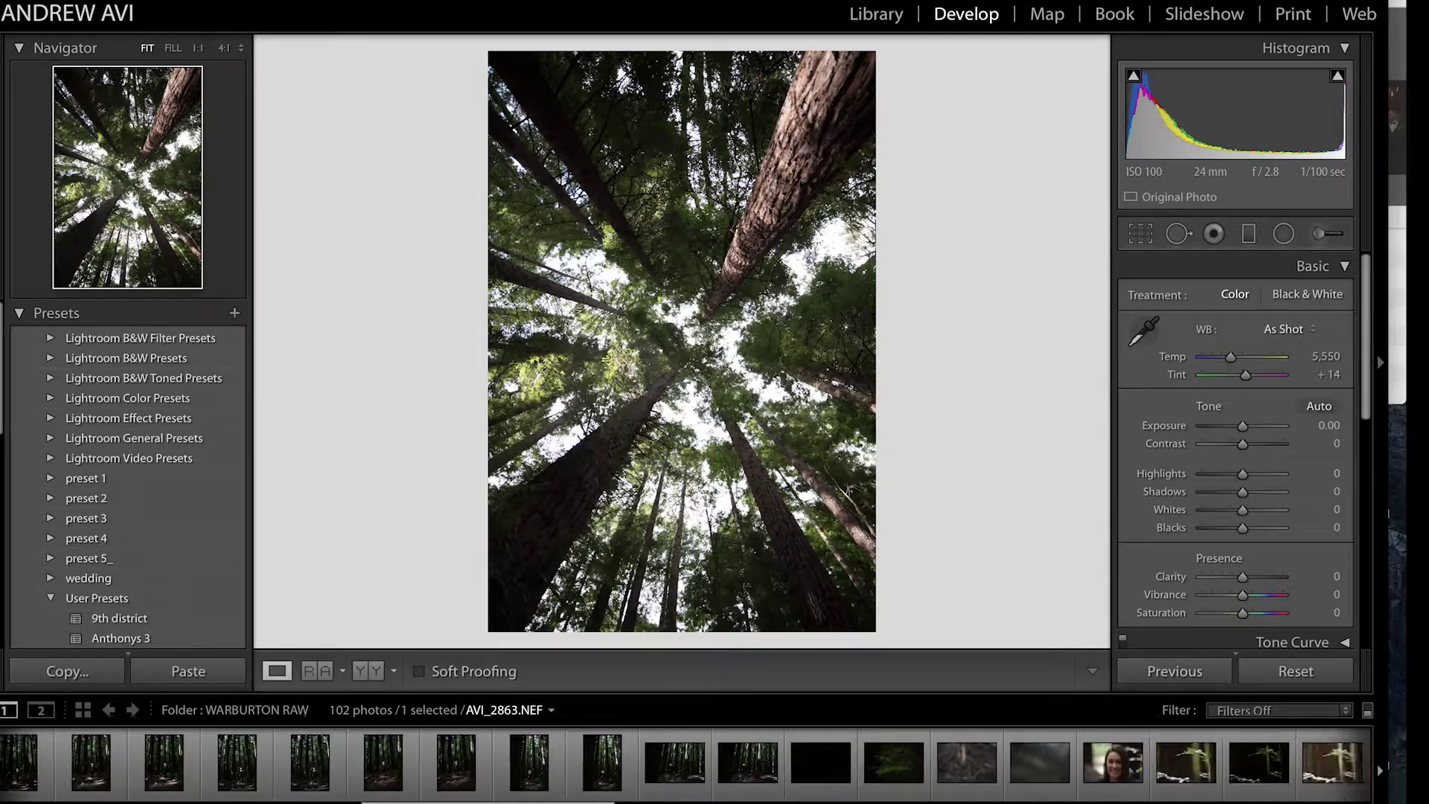
scroll(685, 763, down, 10)
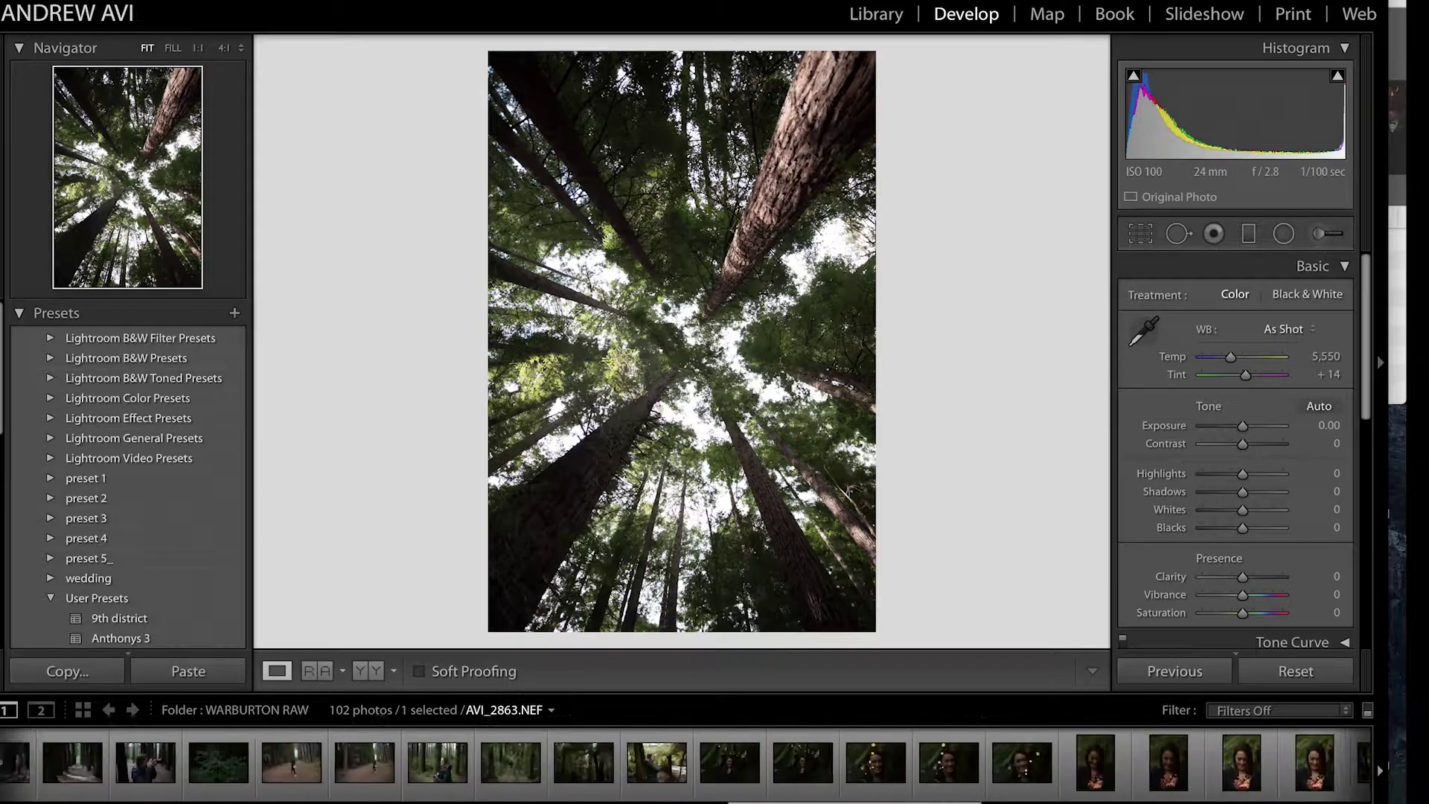
scroll(53, 795, up, 10)
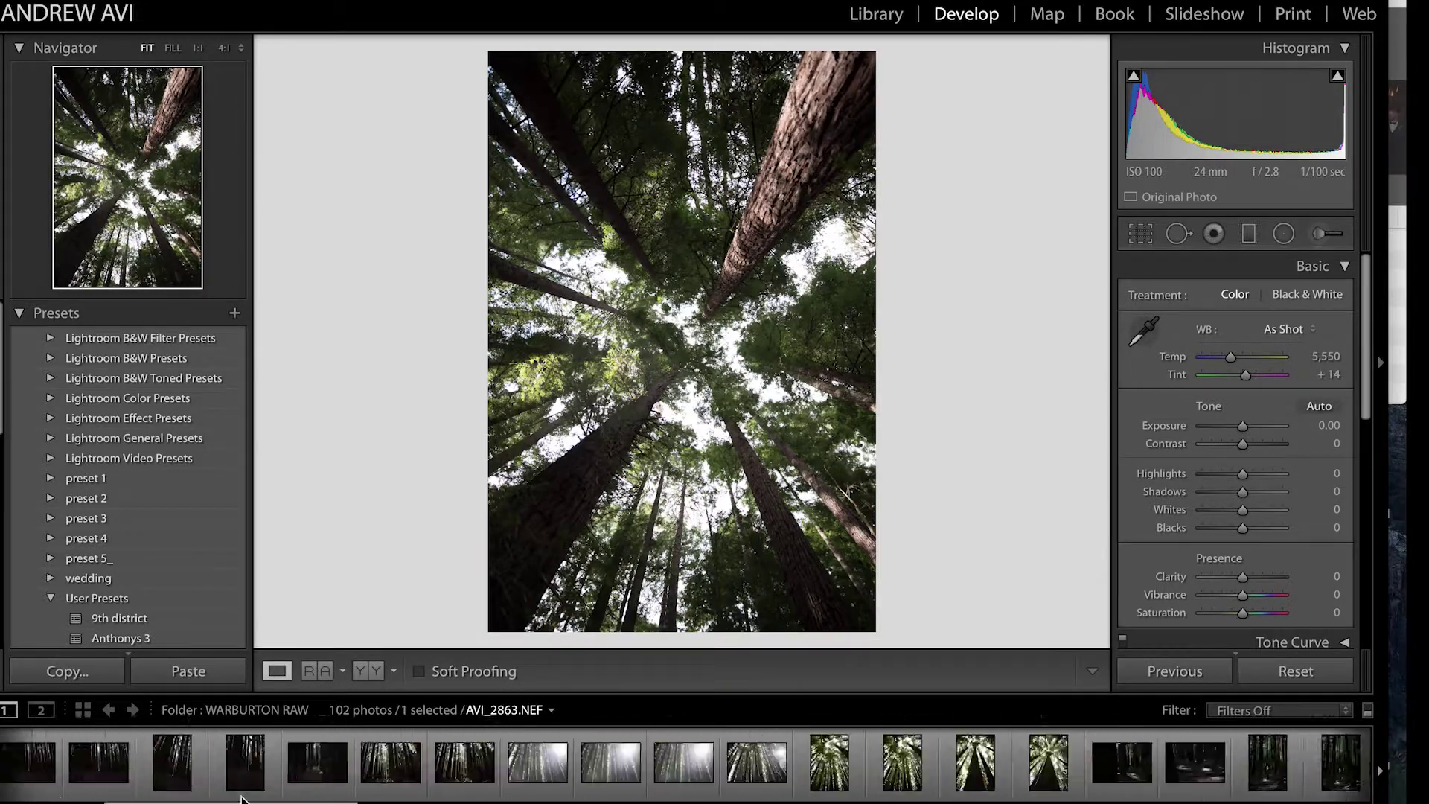
click(103, 763)
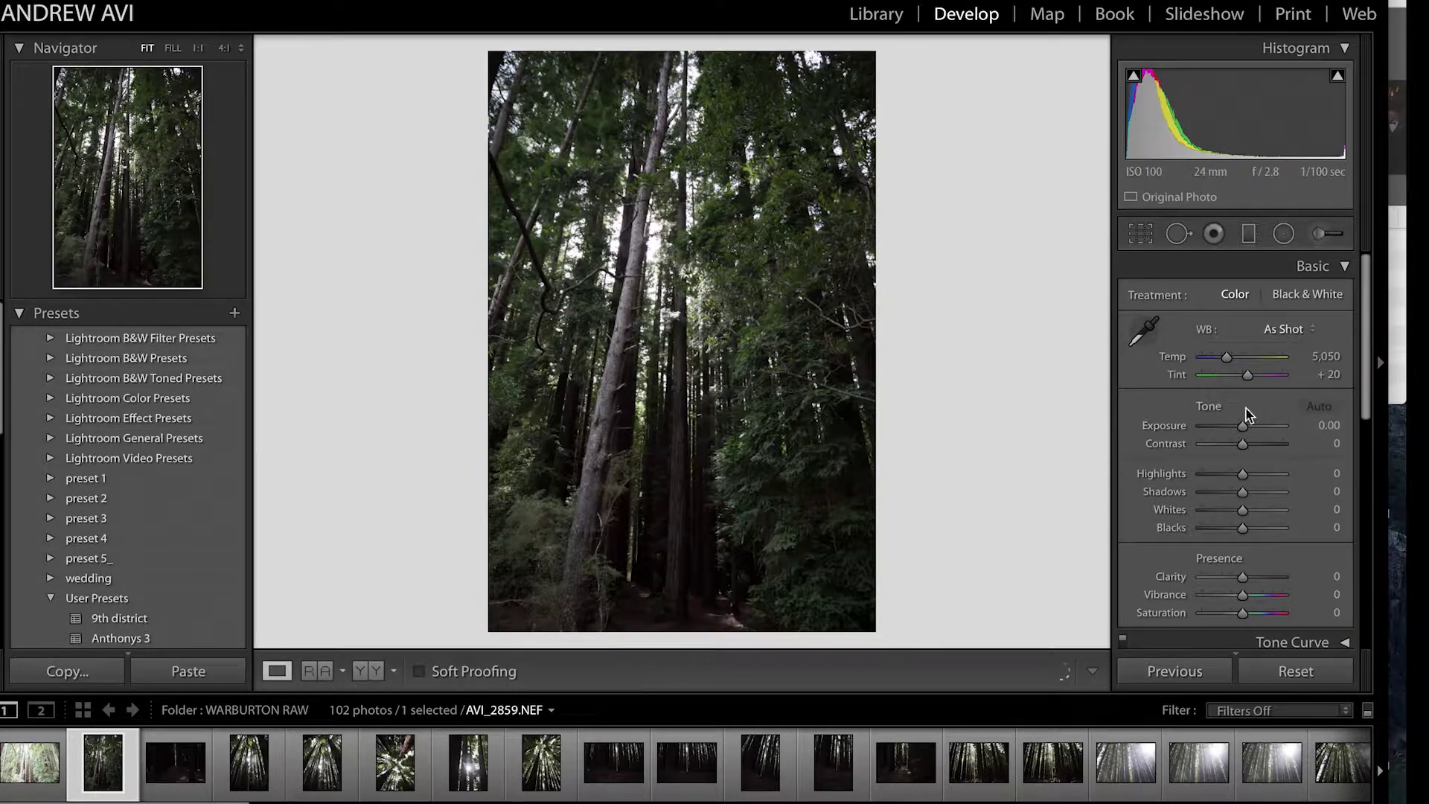
drag(1229, 433, 1248, 429)
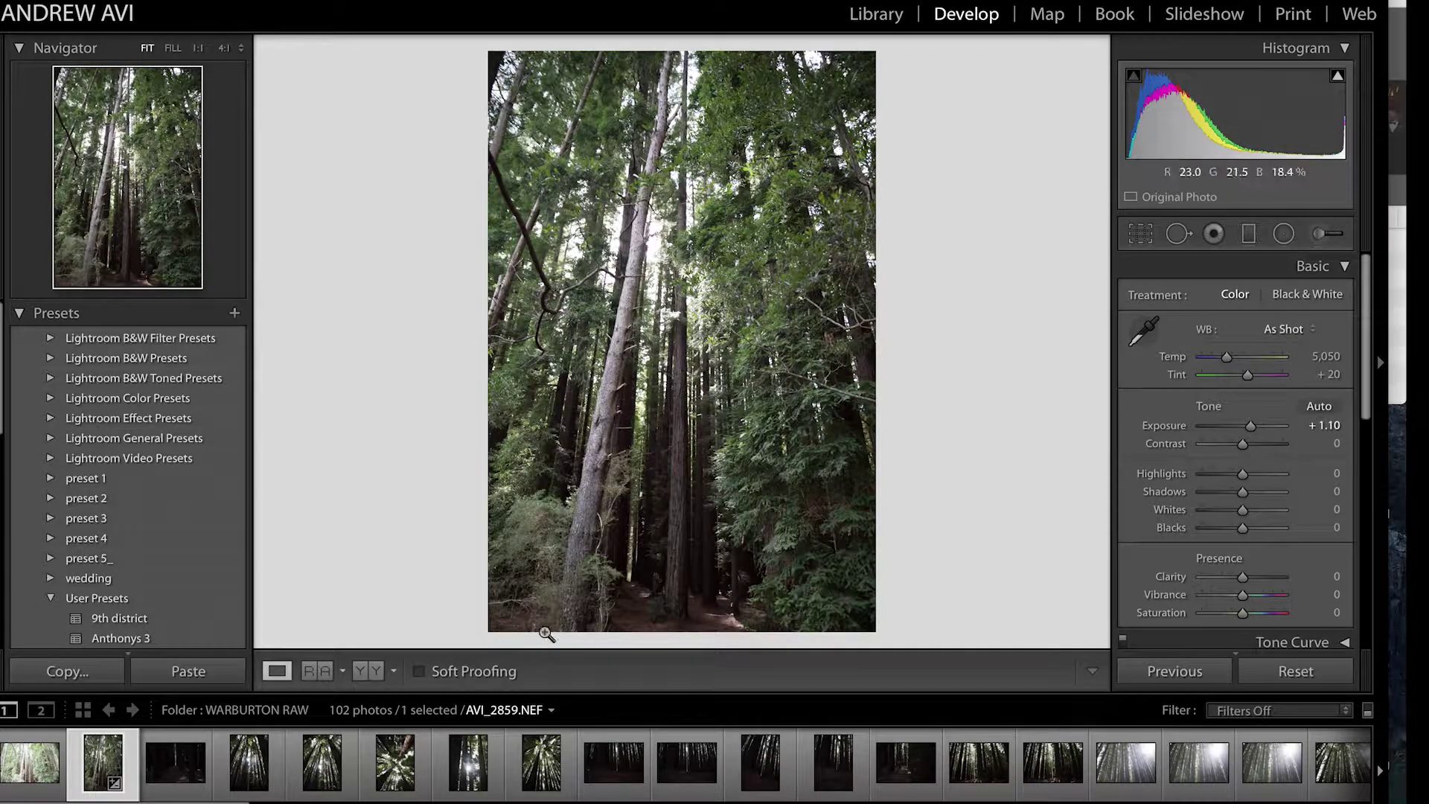
Step: View AVI_2864.NEF, select AVI_2865.NEF and give it a one-star rating
click(467, 794)
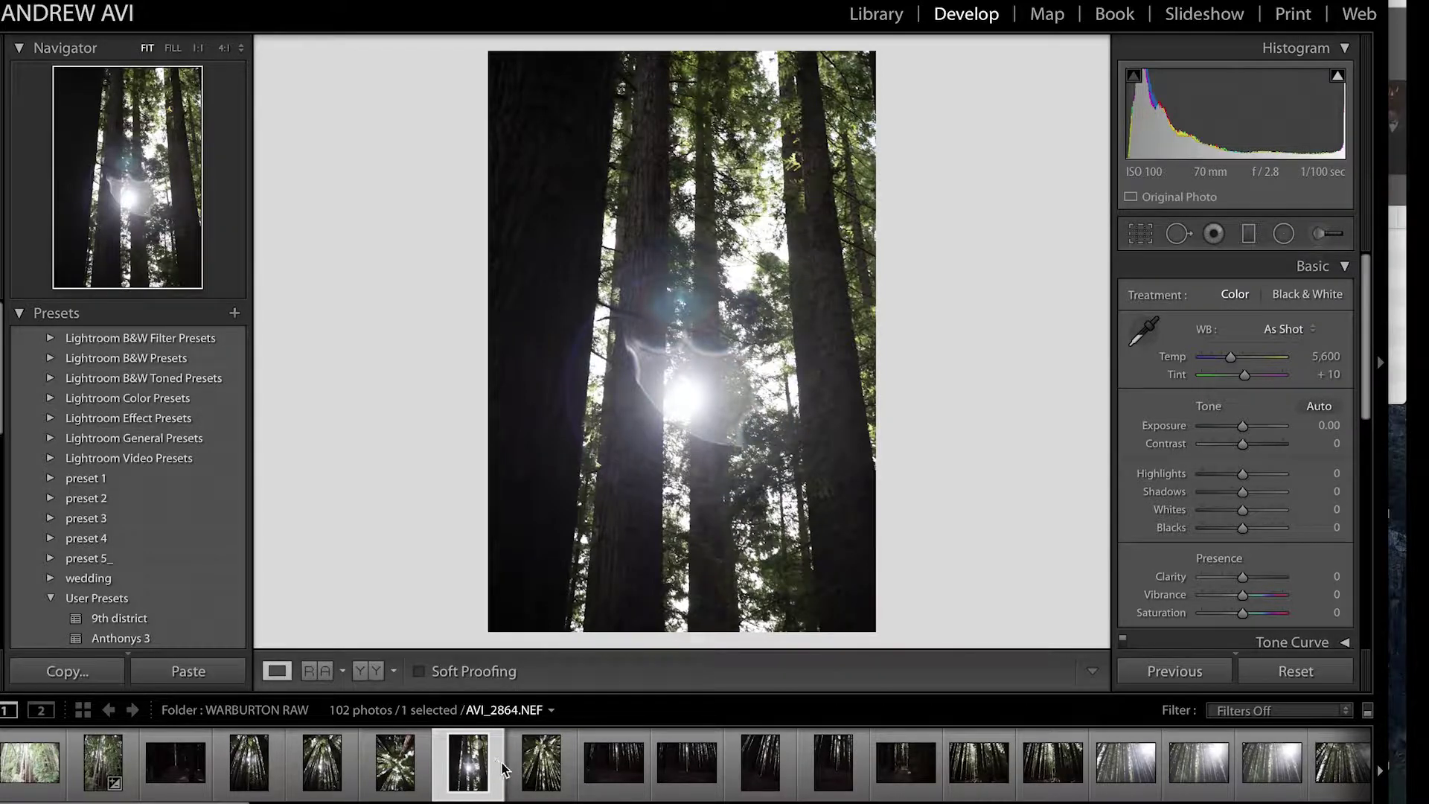
click(539, 791)
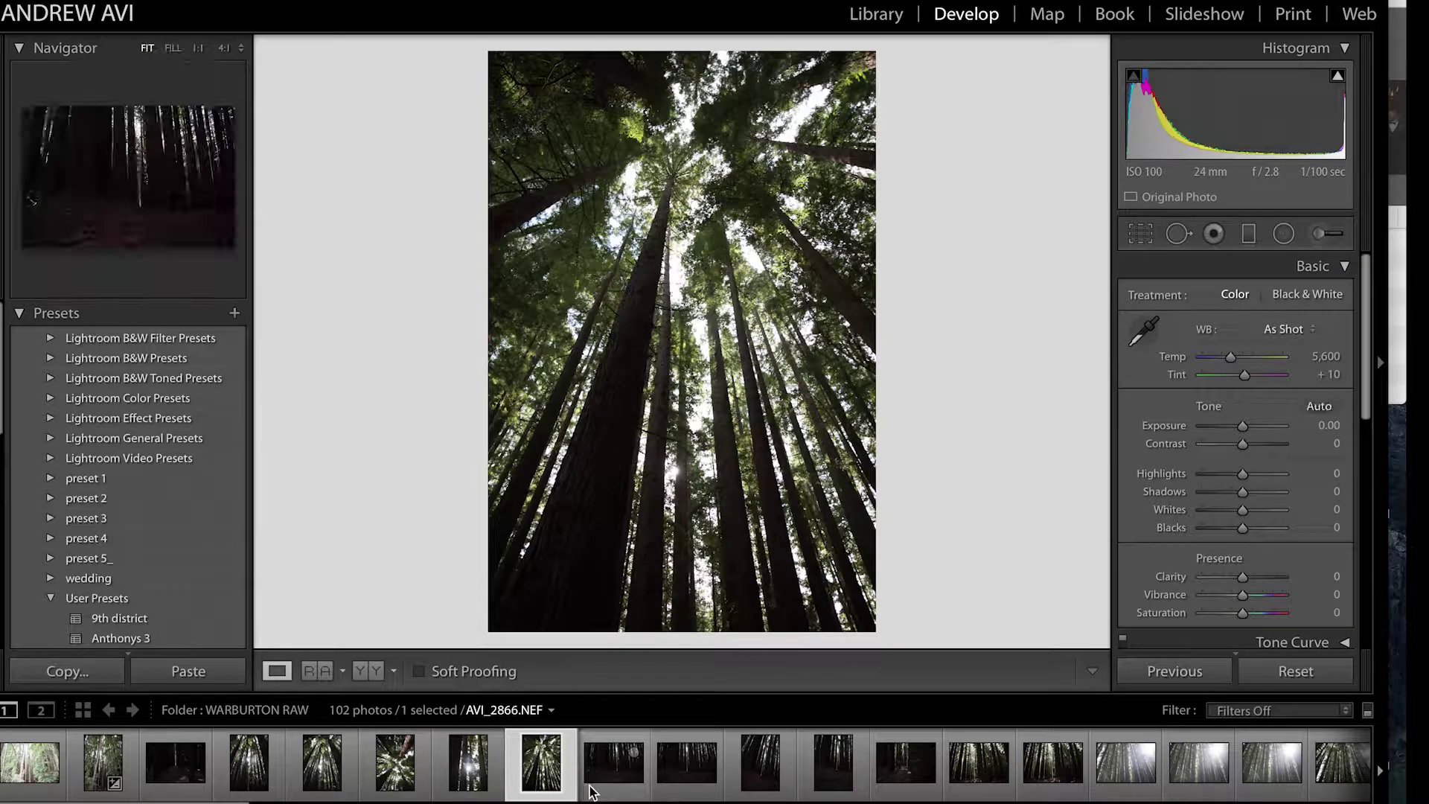
key(1)
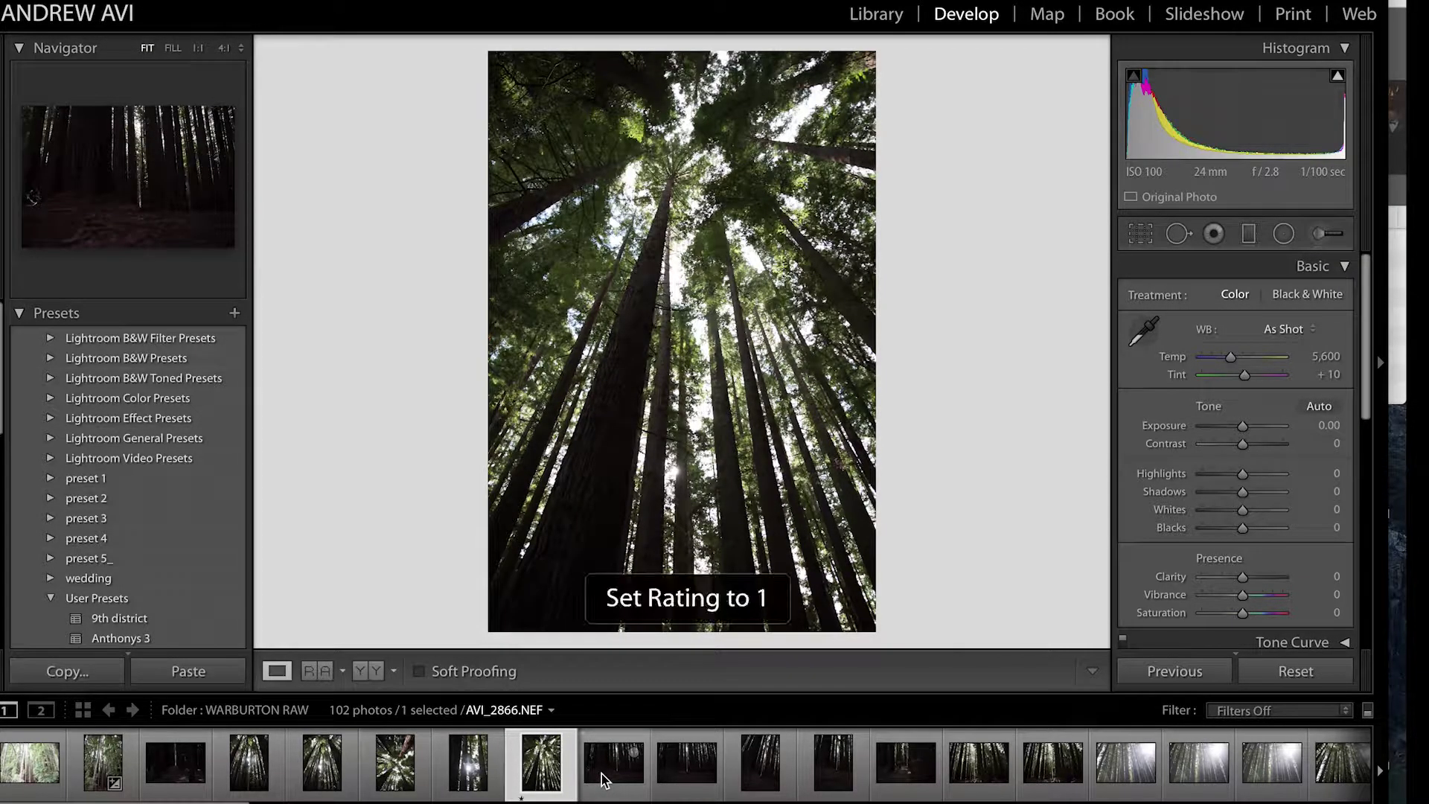
Step: Compare the neighbouring sun-flare forest shots and give AVI_2875.NEF a one-star rating
click(1271, 774)
click(1329, 781)
key(Right)
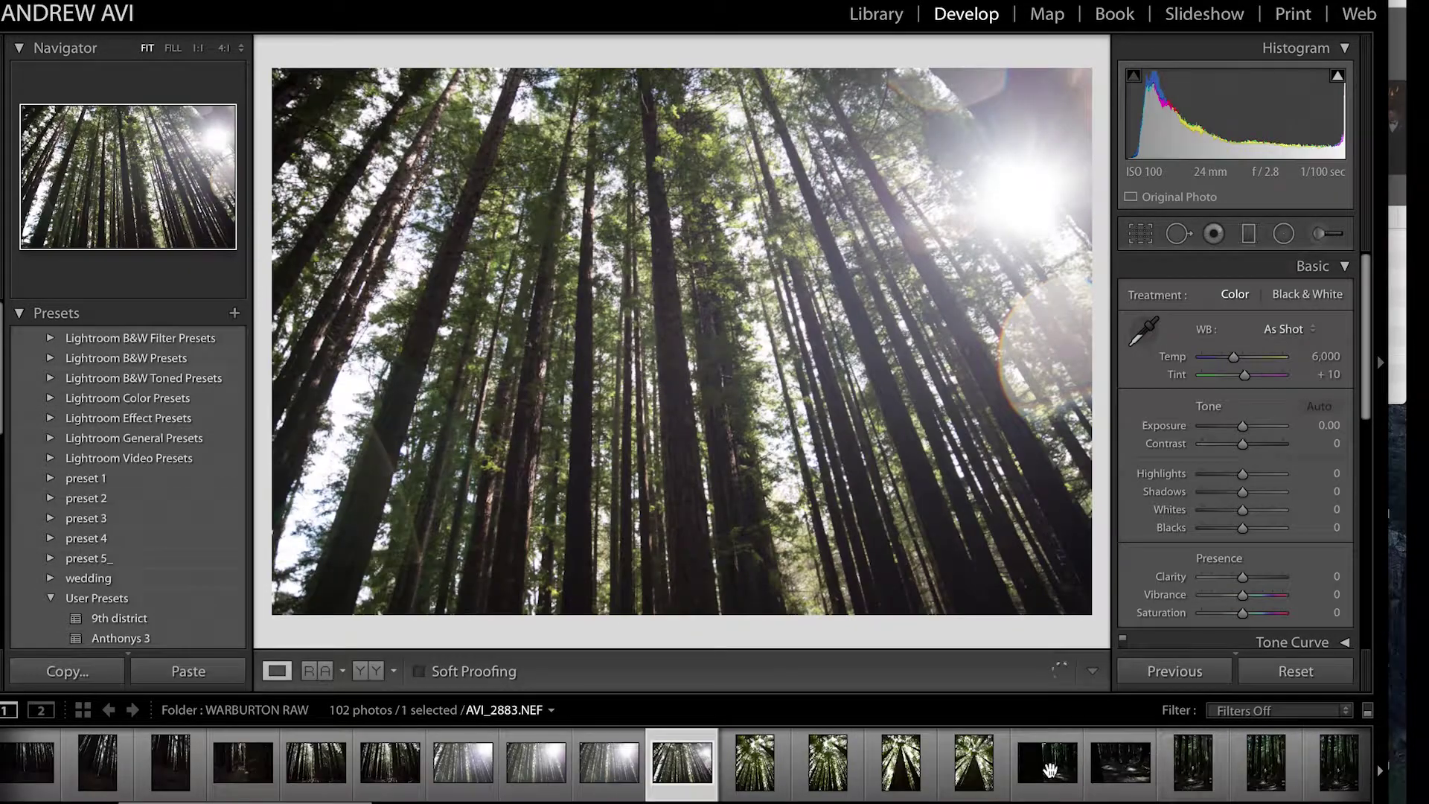
key(Right)
key(1)
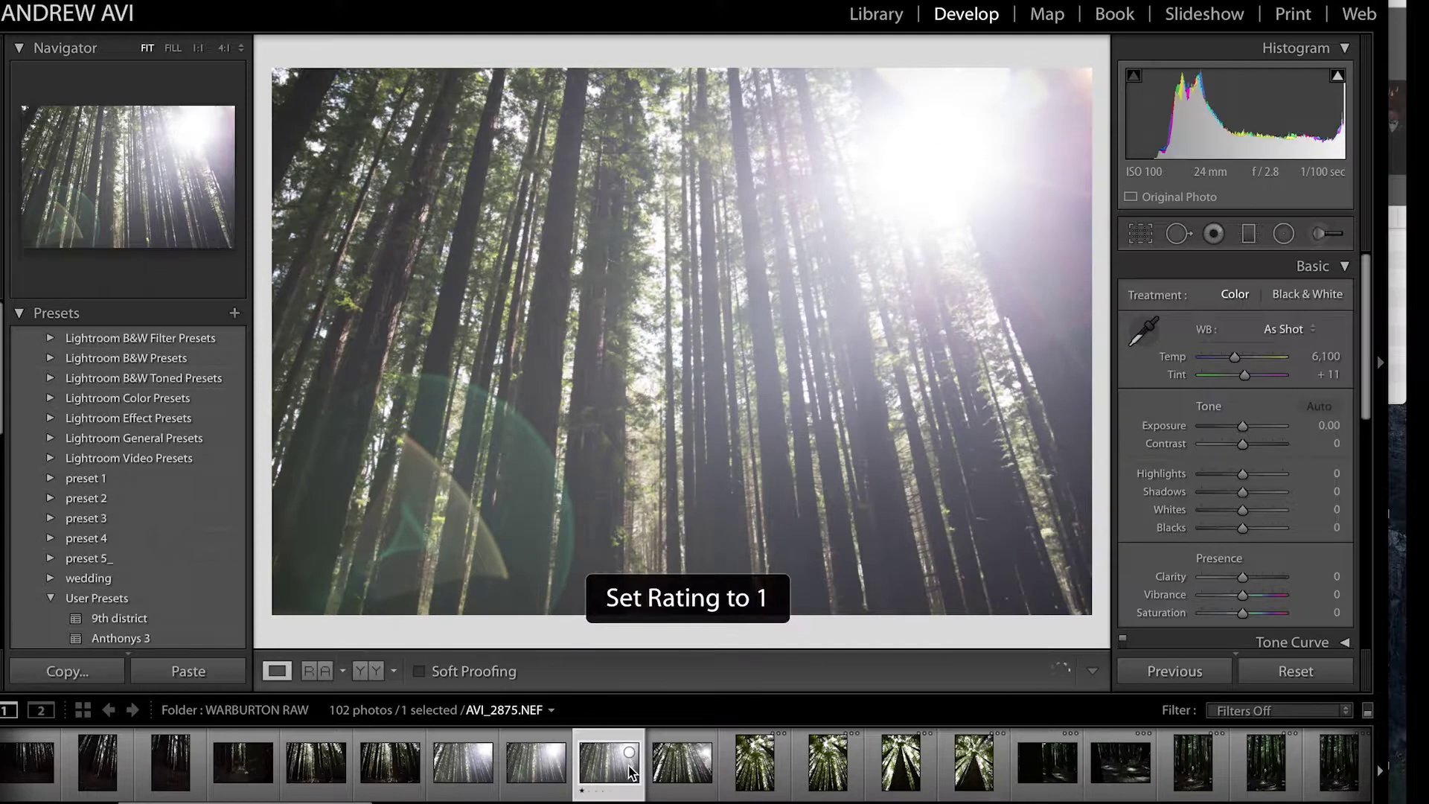
key(Left)
key(Left)
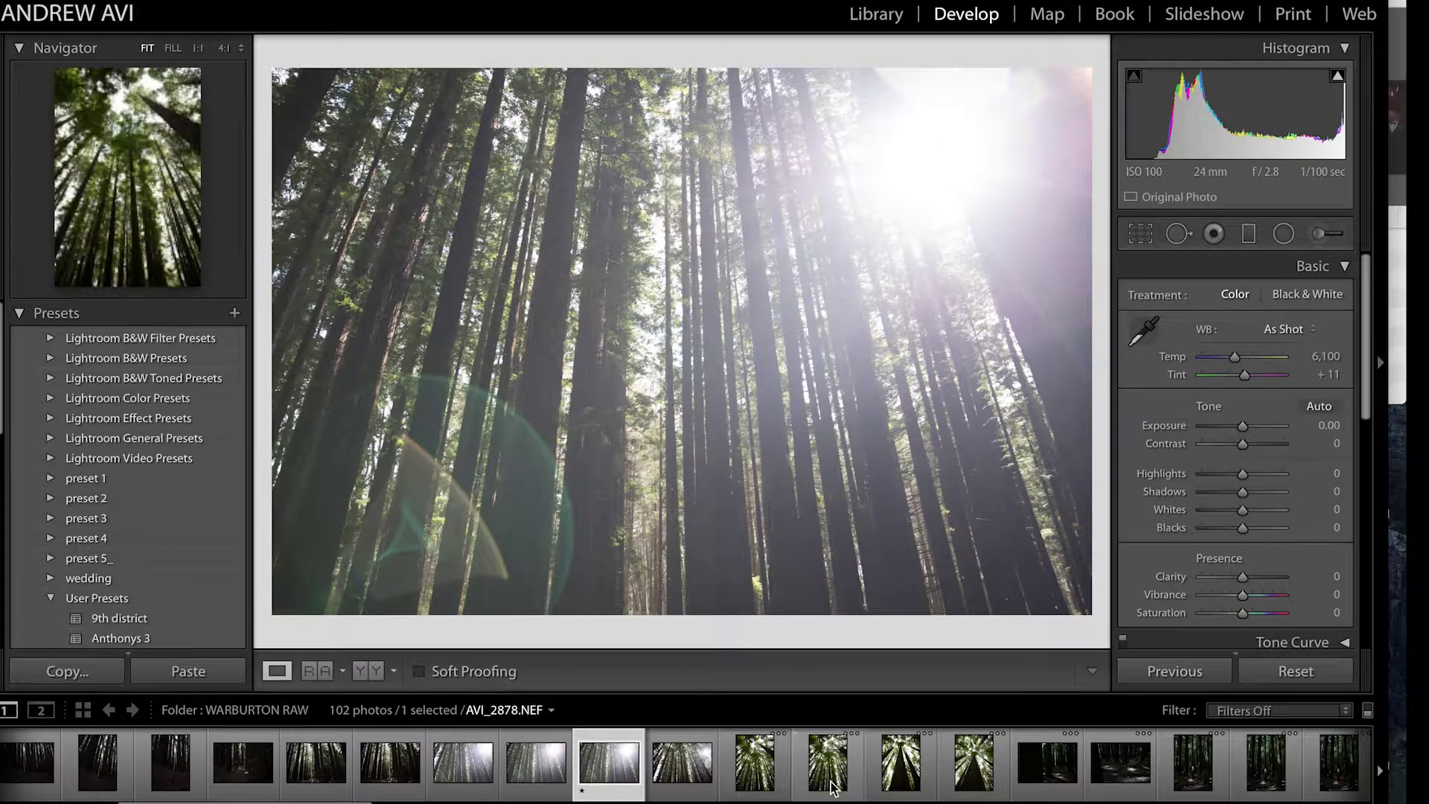
Step: Check the star-rating options available for the sun-flare photo AVI_2875.NEF
right_click(617, 749)
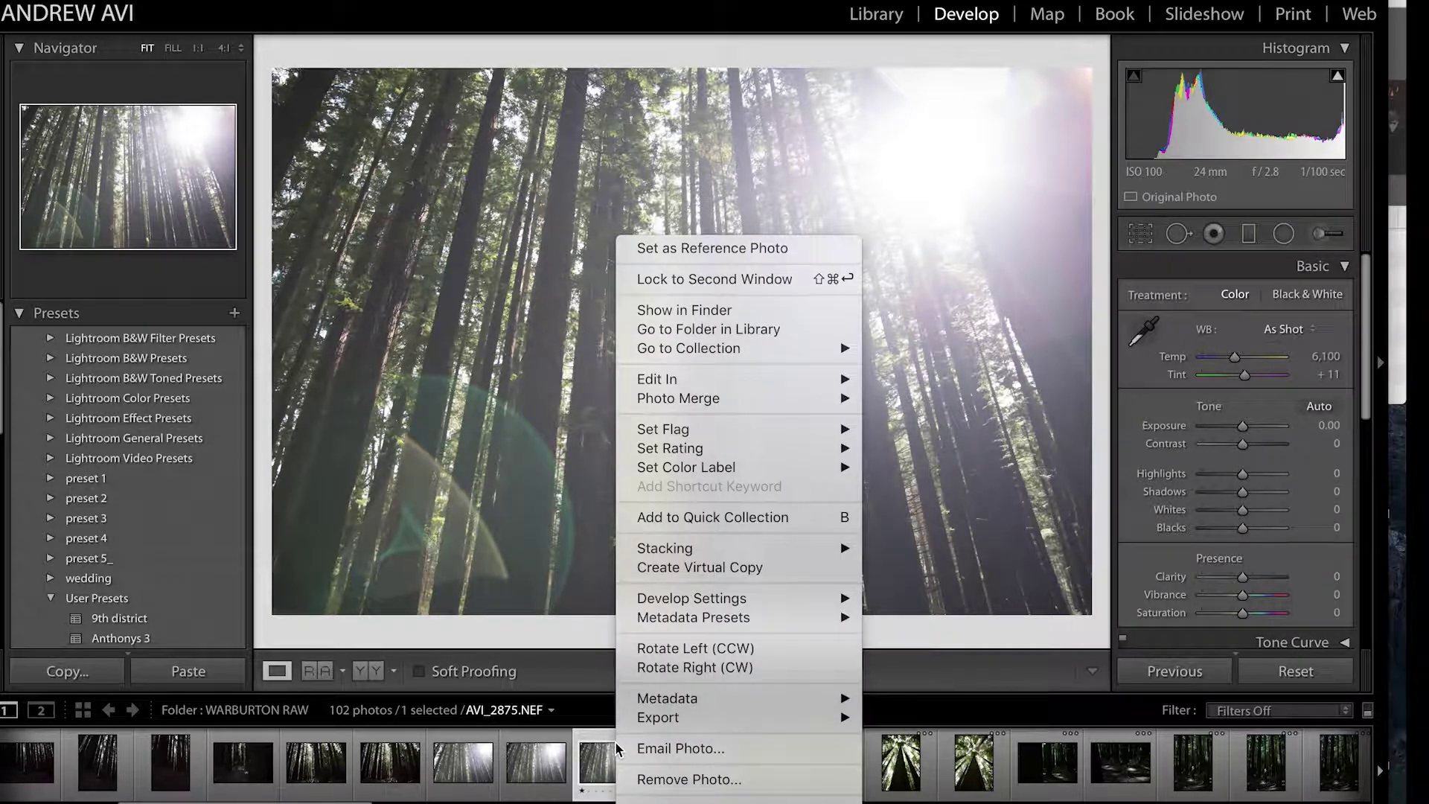
mouse_move(725, 618)
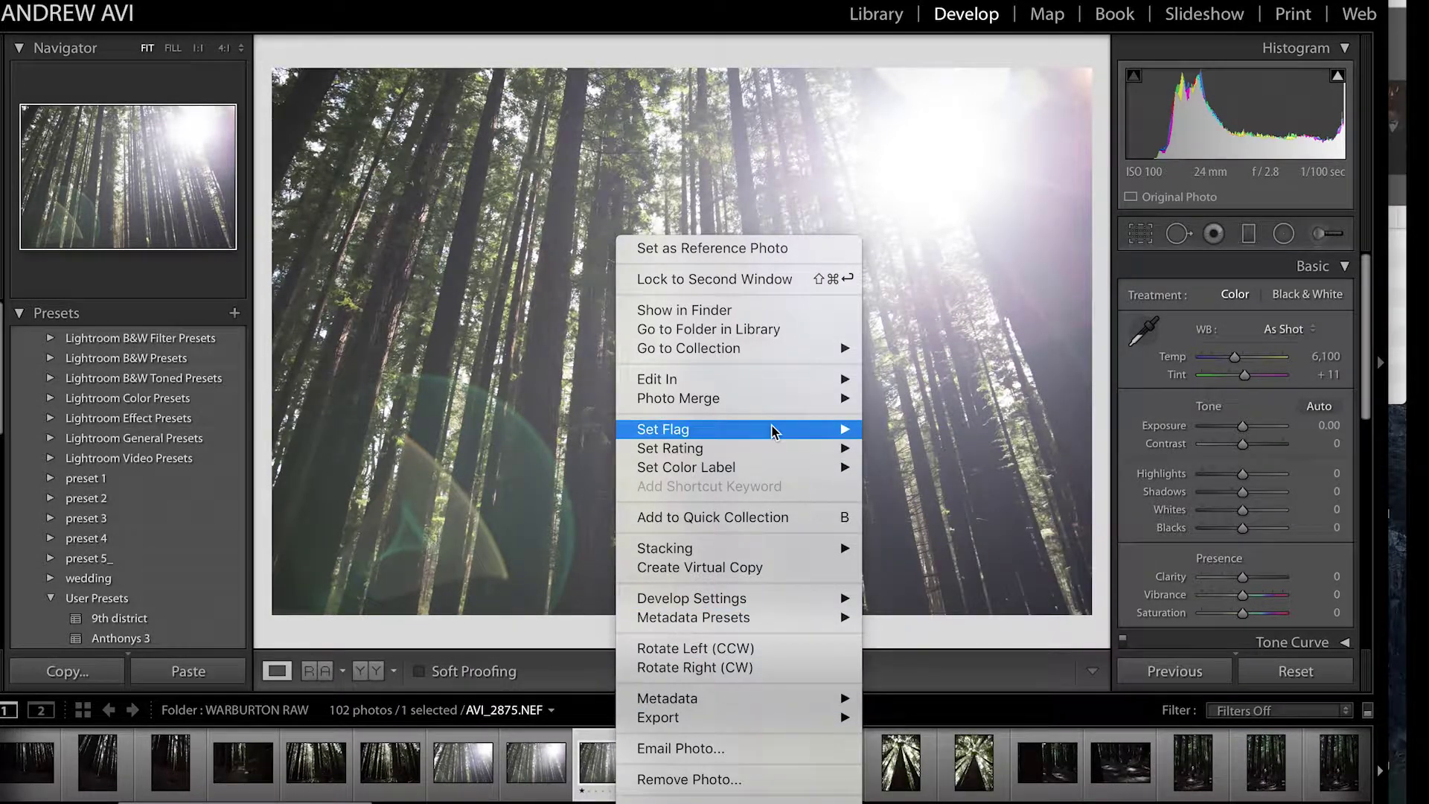
mouse_move(779, 448)
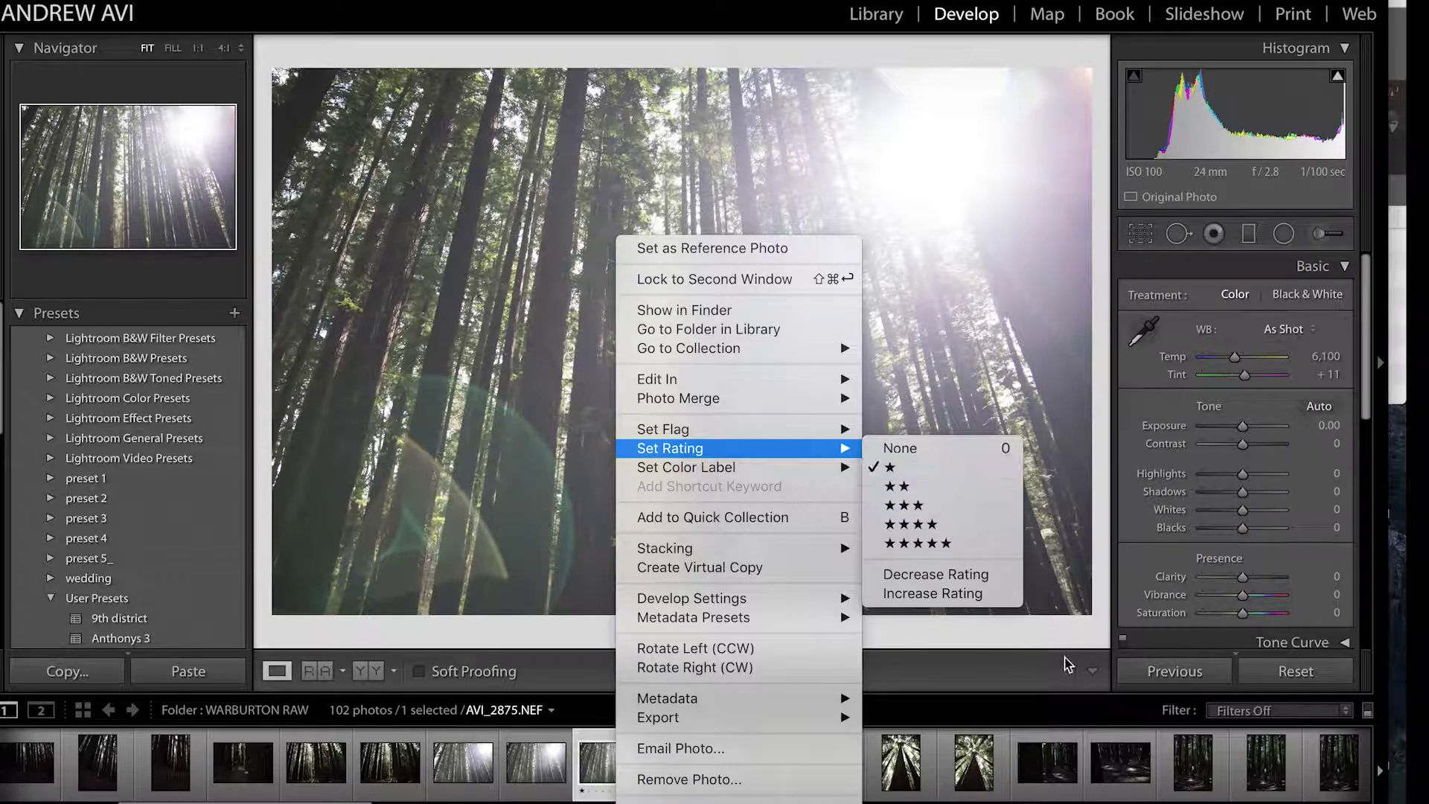
click(1006, 712)
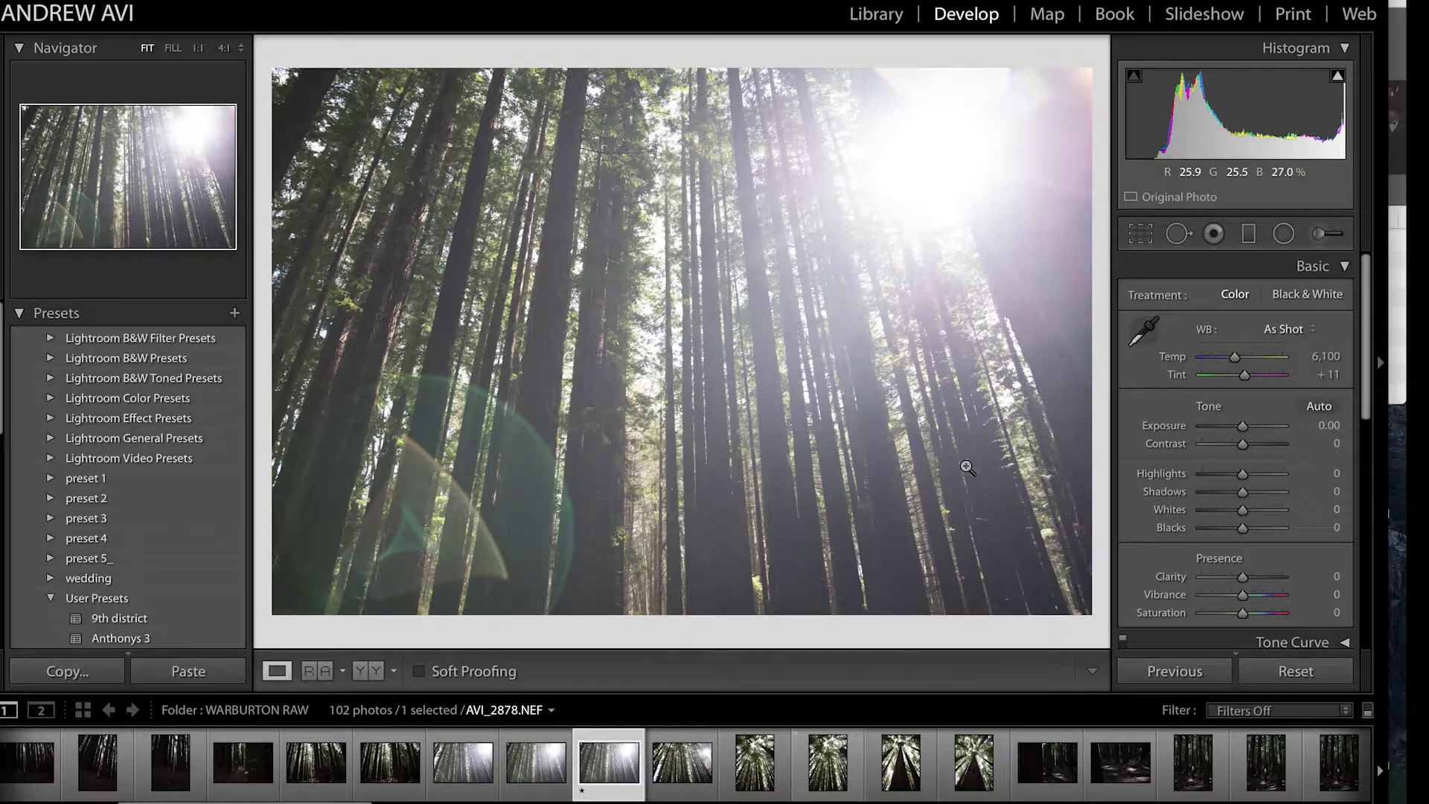
Step: Look through the shots of the man standing in the forest and give AVI_2890.NEF a one-star rating
click(964, 793)
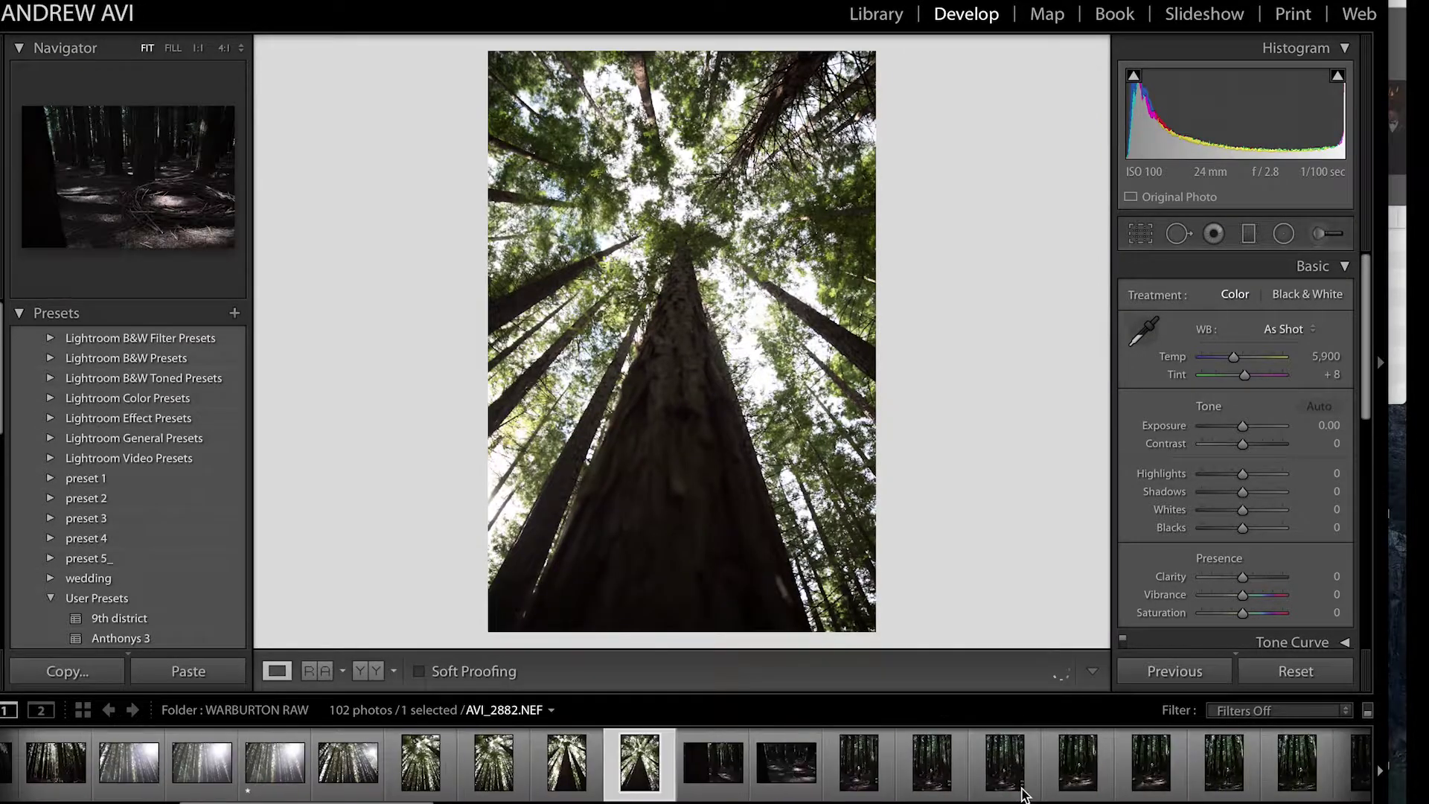
click(1079, 783)
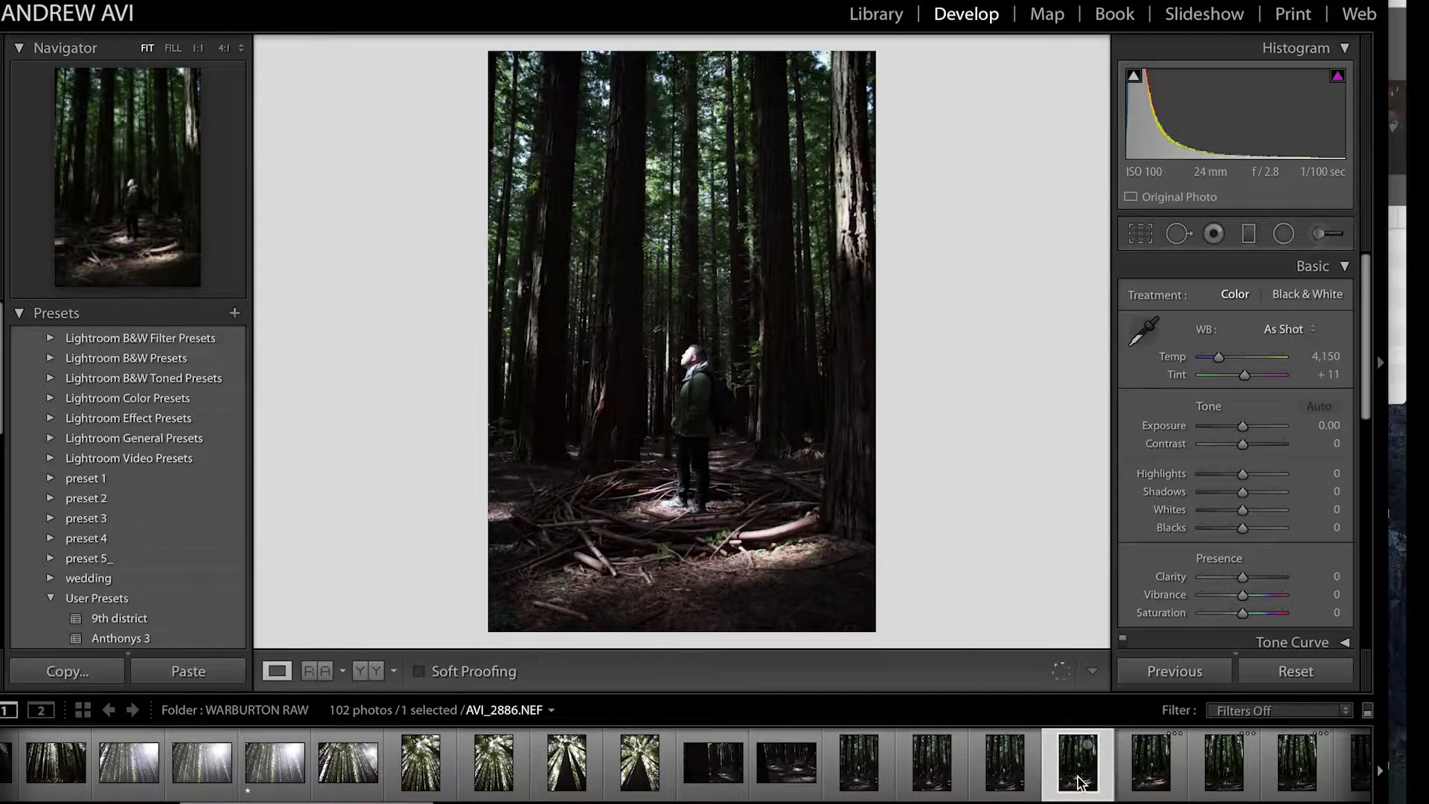
click(1164, 787)
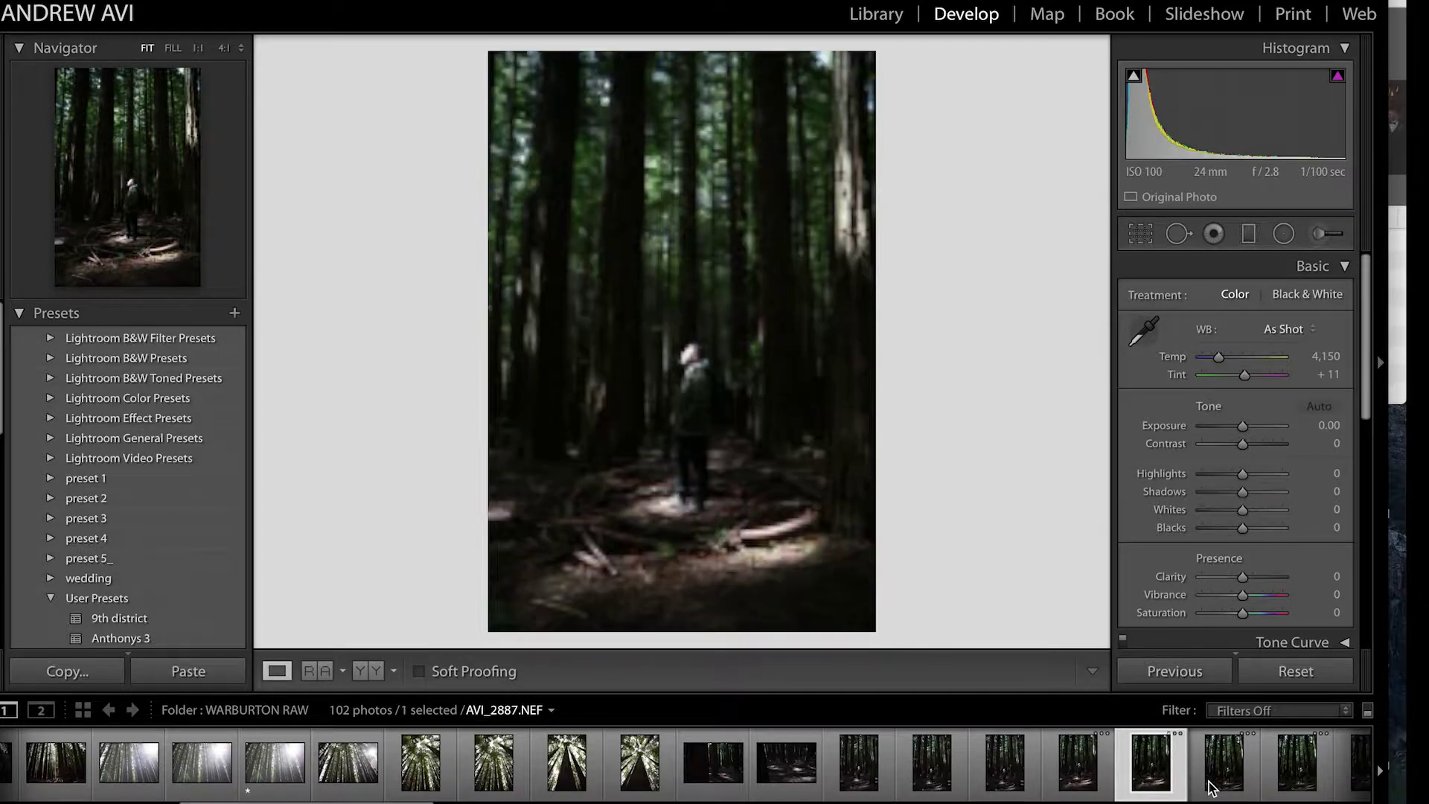
click(1213, 787)
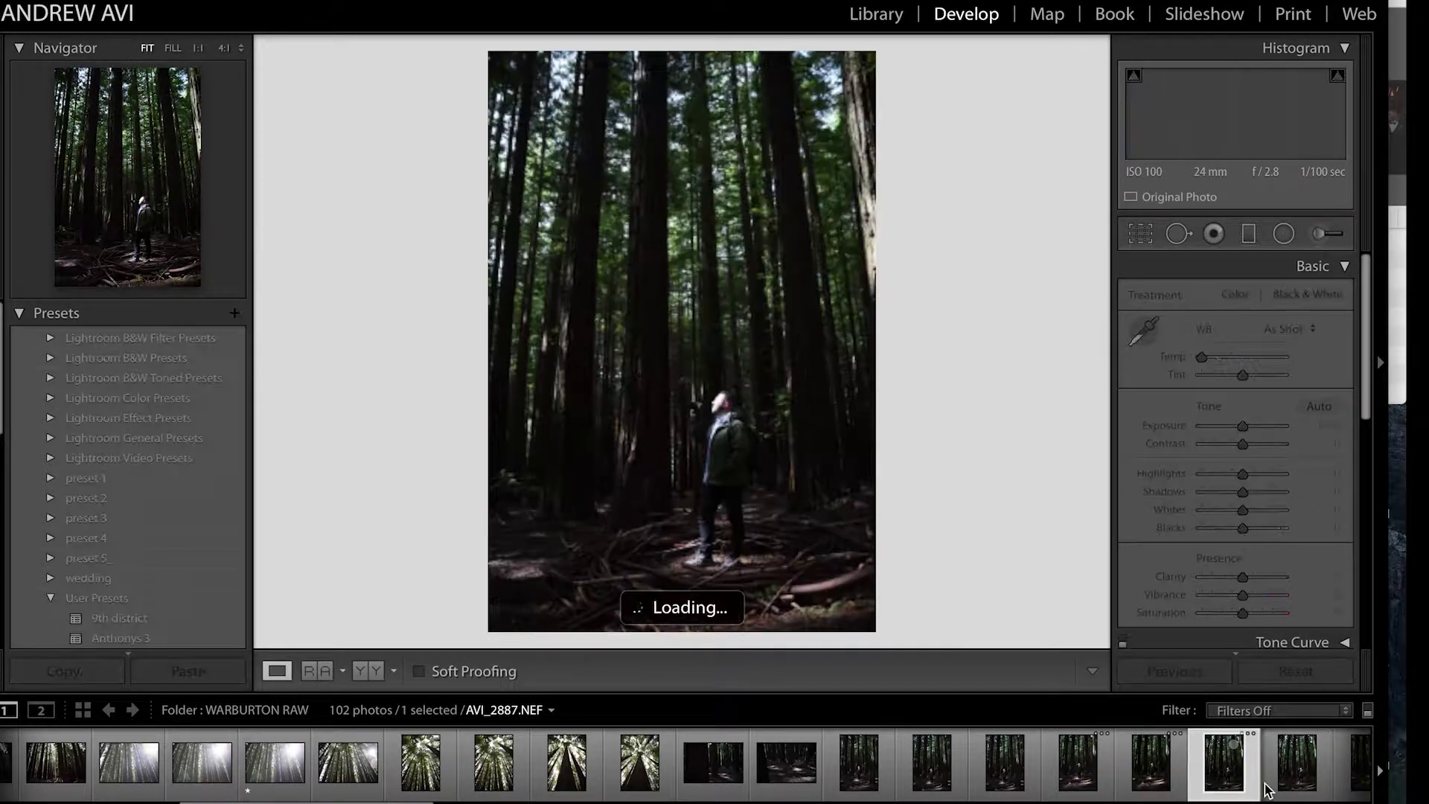
click(1268, 791)
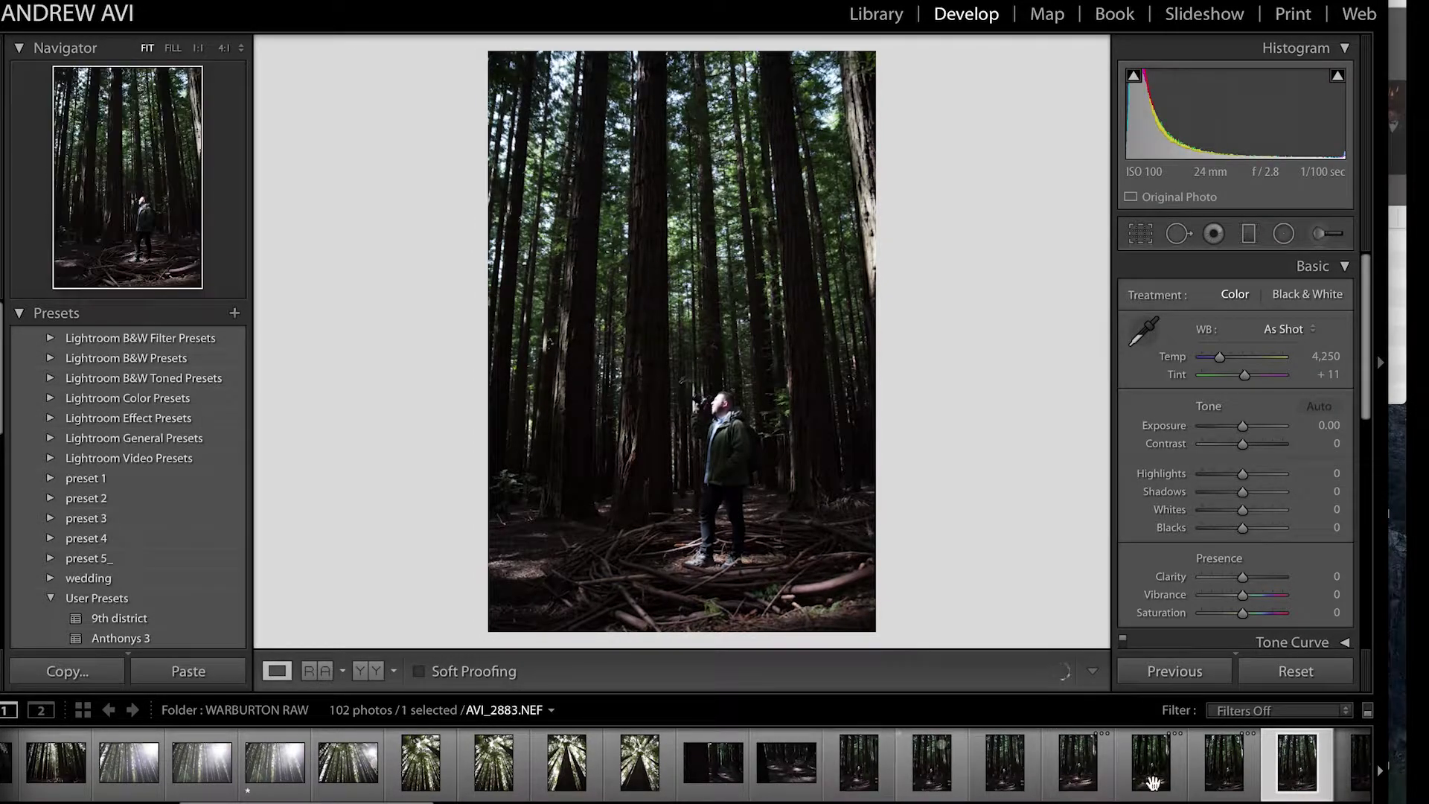
scroll(1177, 788, down, 5)
click(489, 761)
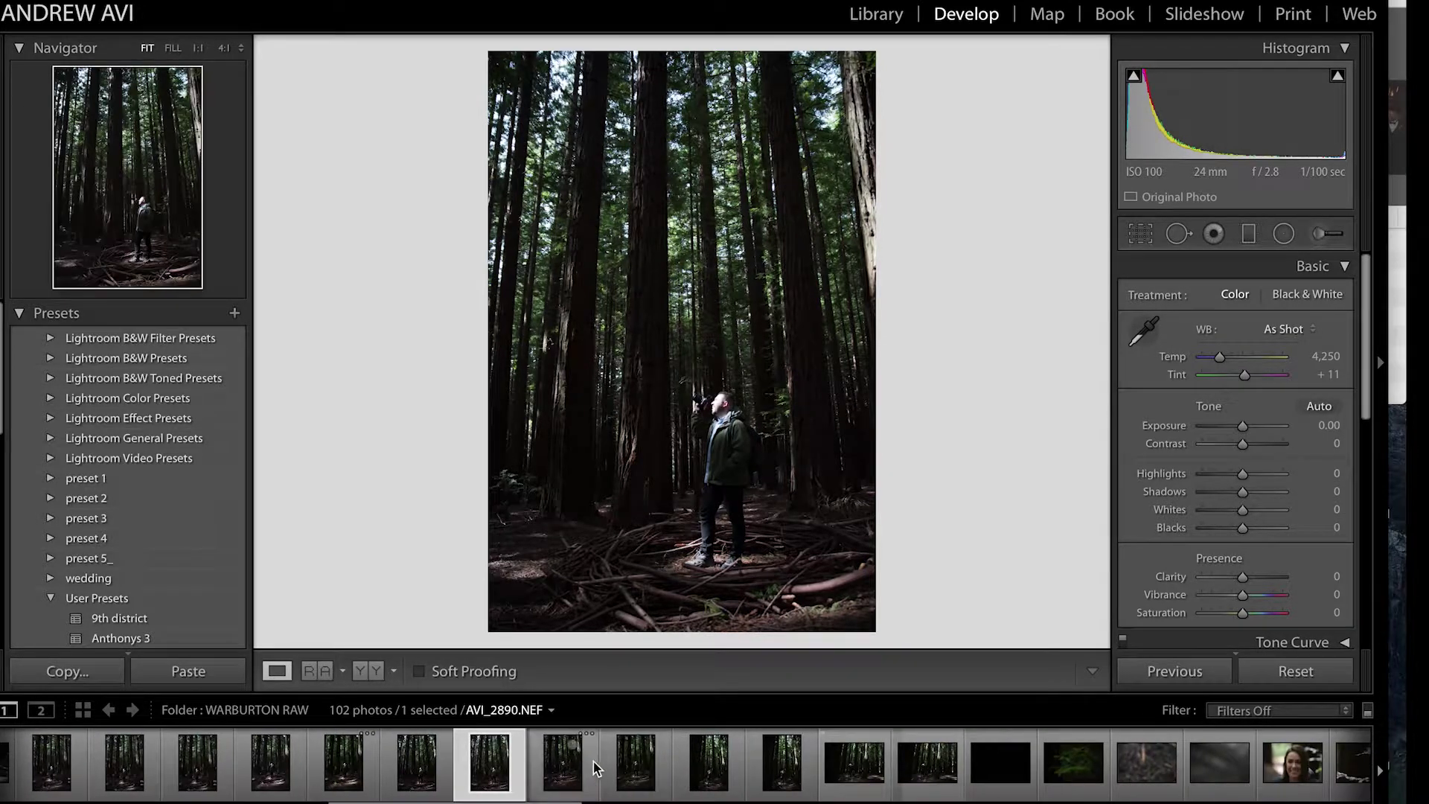
click(555, 787)
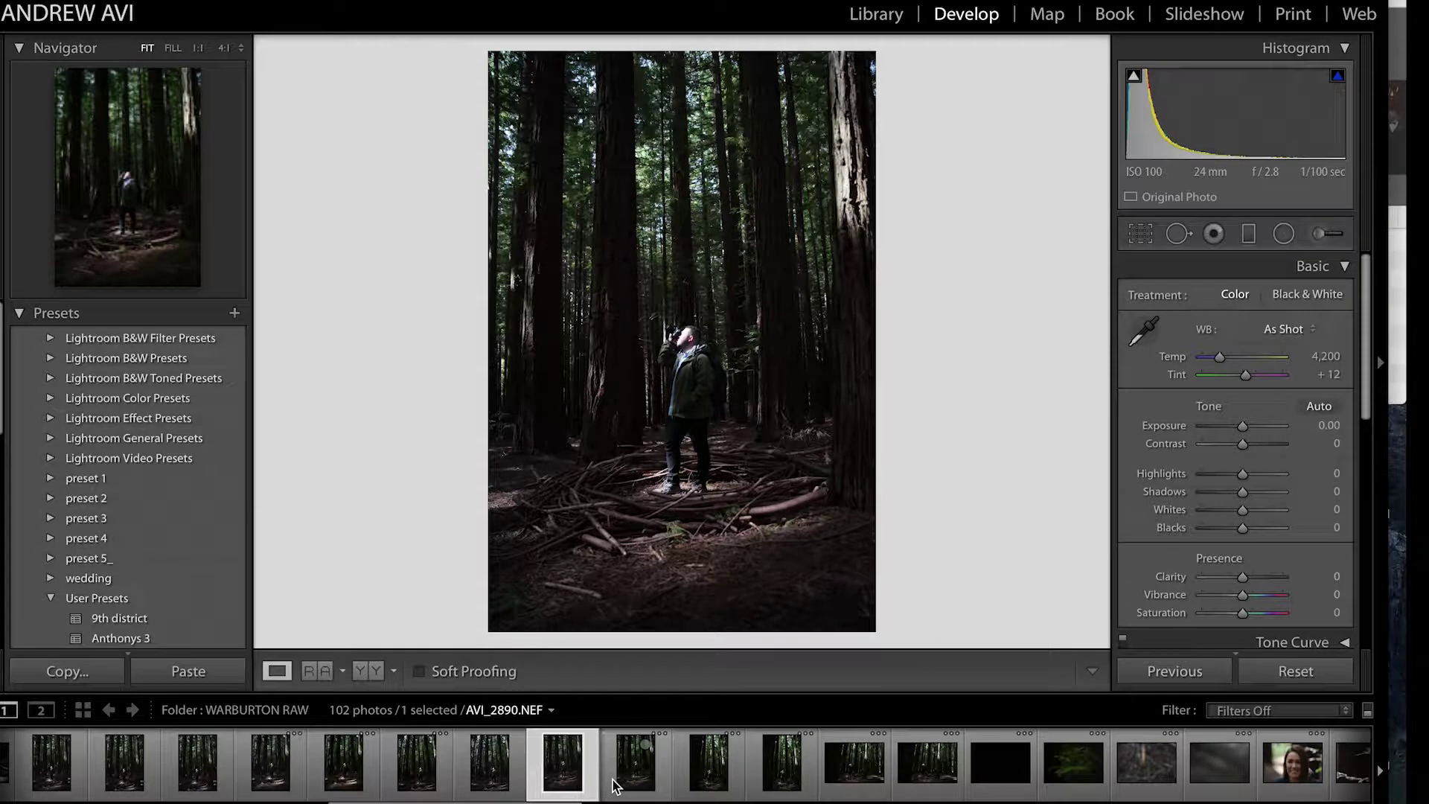
key(1)
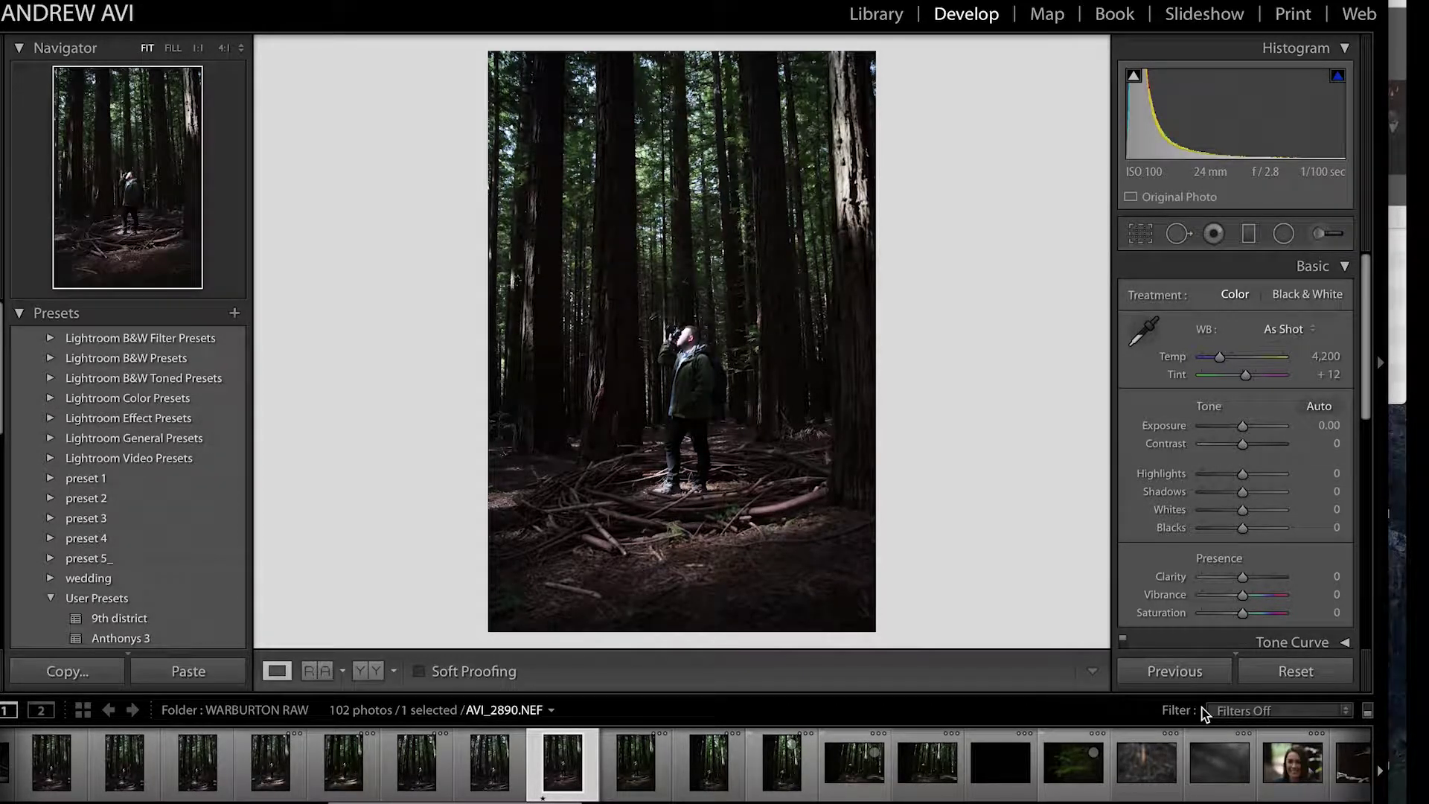
Step: Filter the filmstrip to rated photos only and view each of the filtered shots
click(1239, 711)
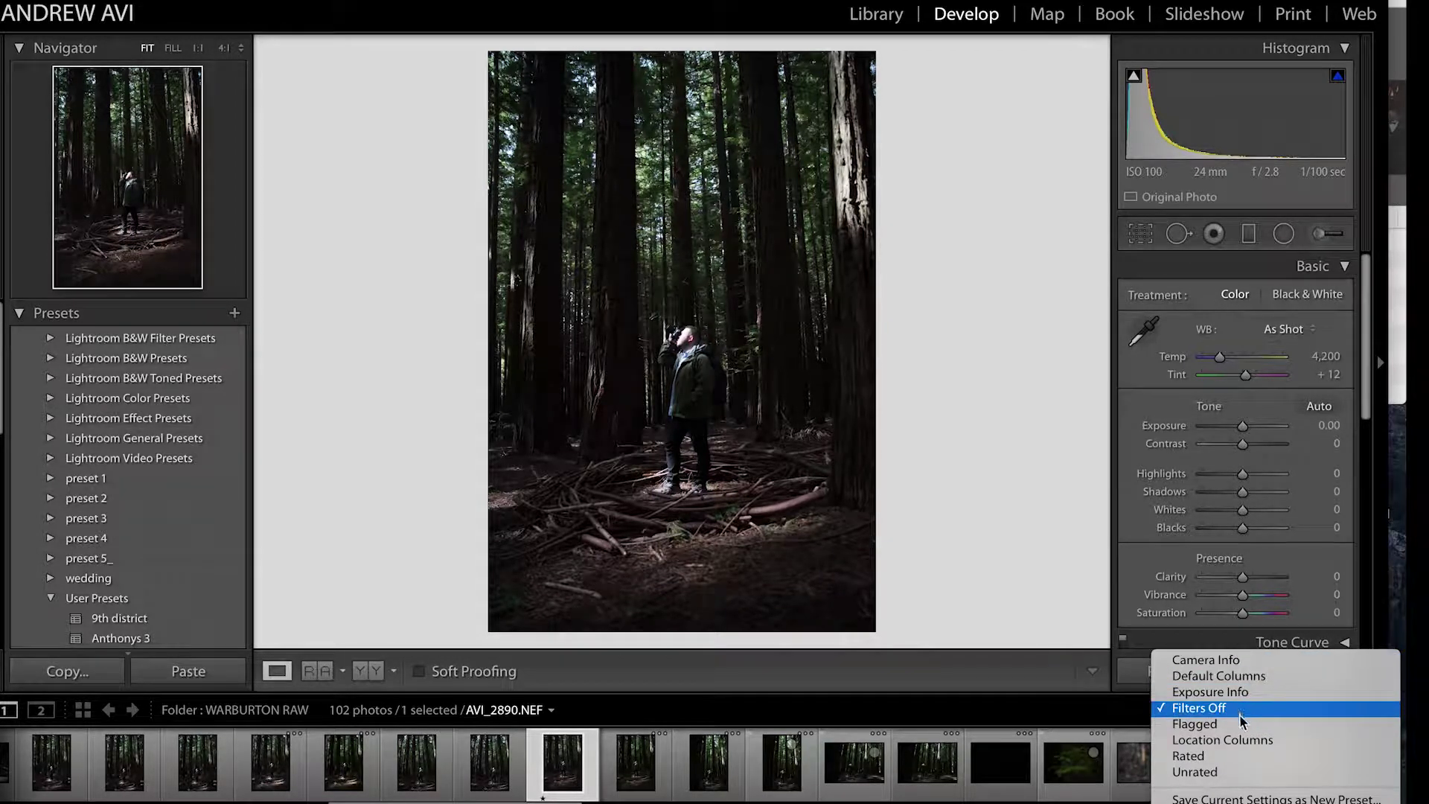
click(1225, 757)
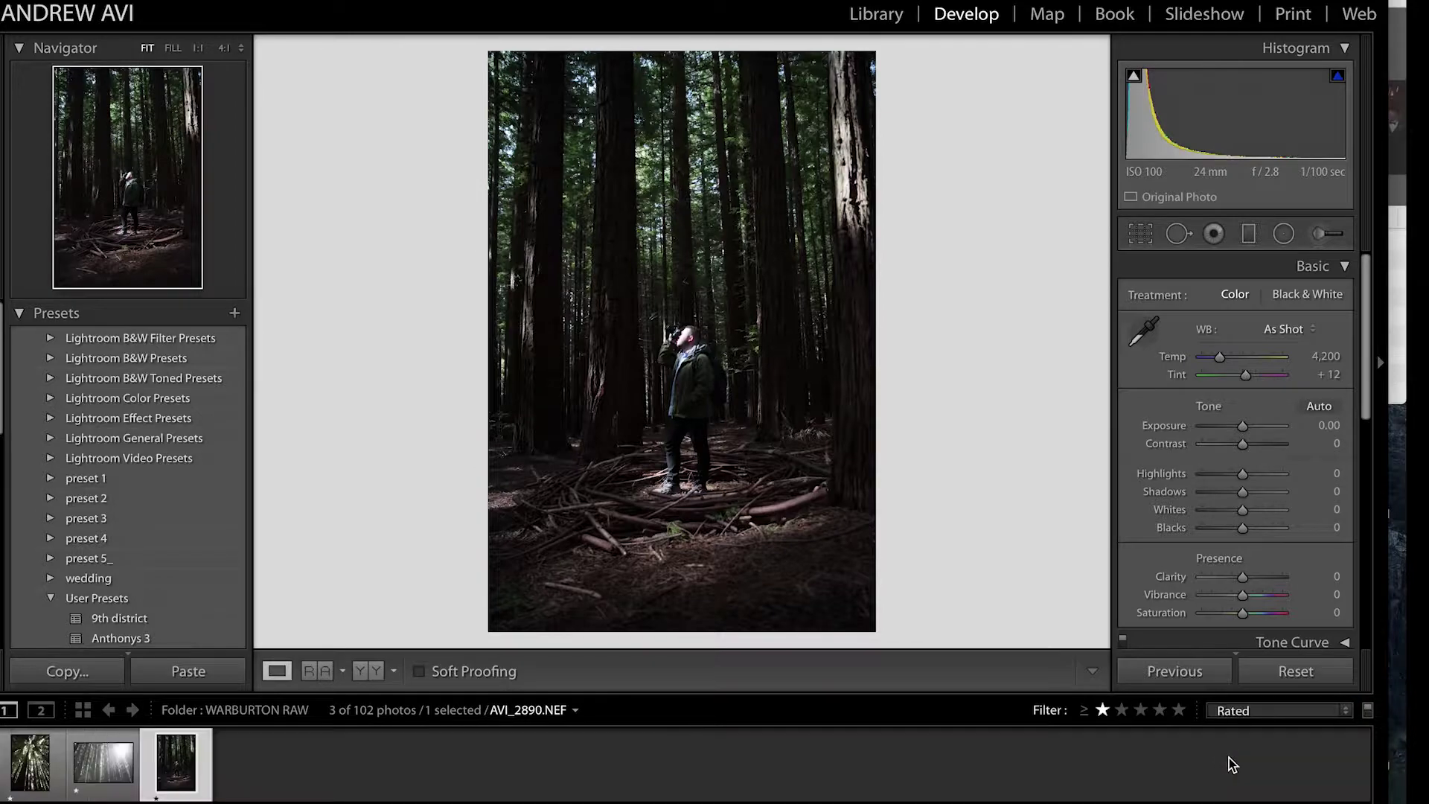
click(26, 772)
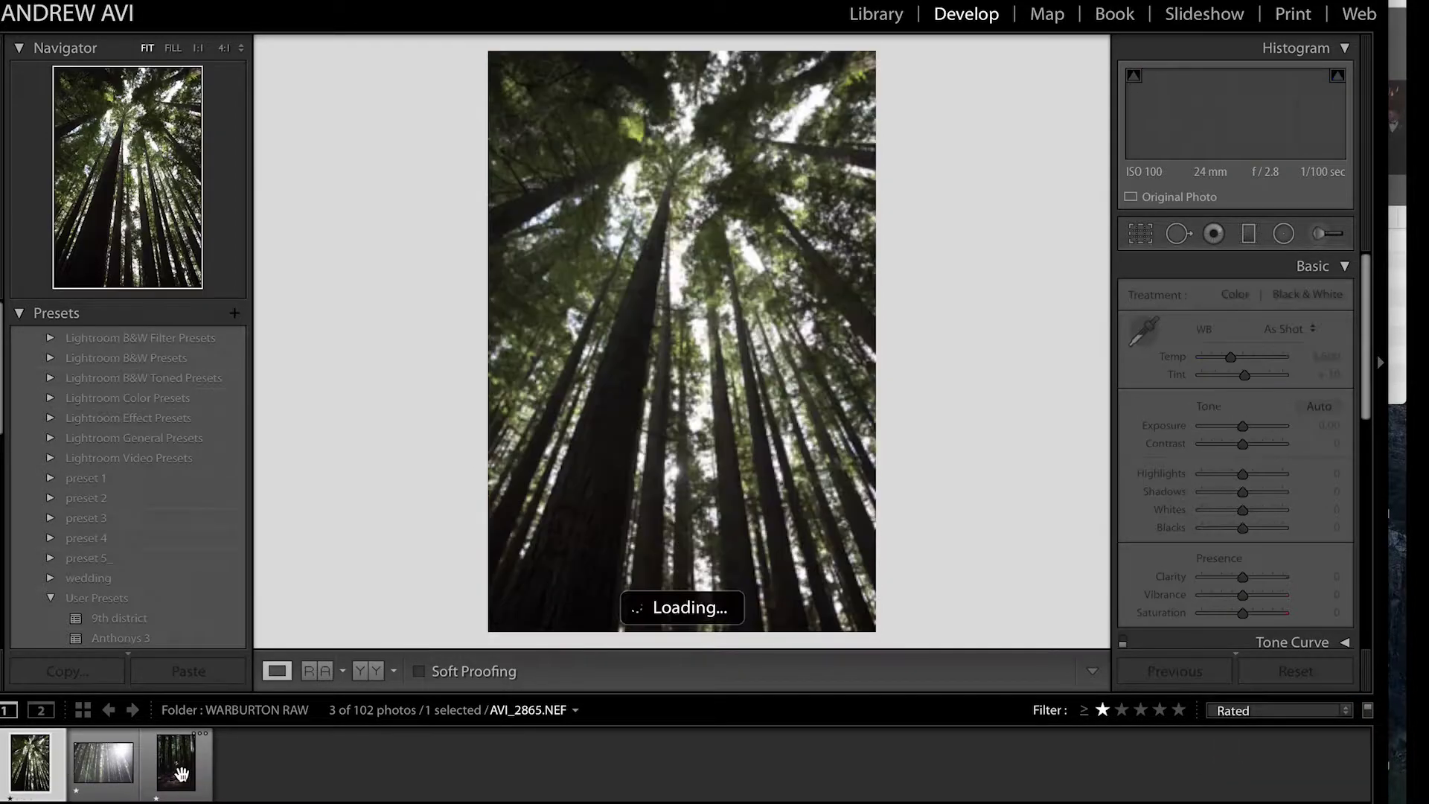
click(116, 778)
key(Right)
key(Right)
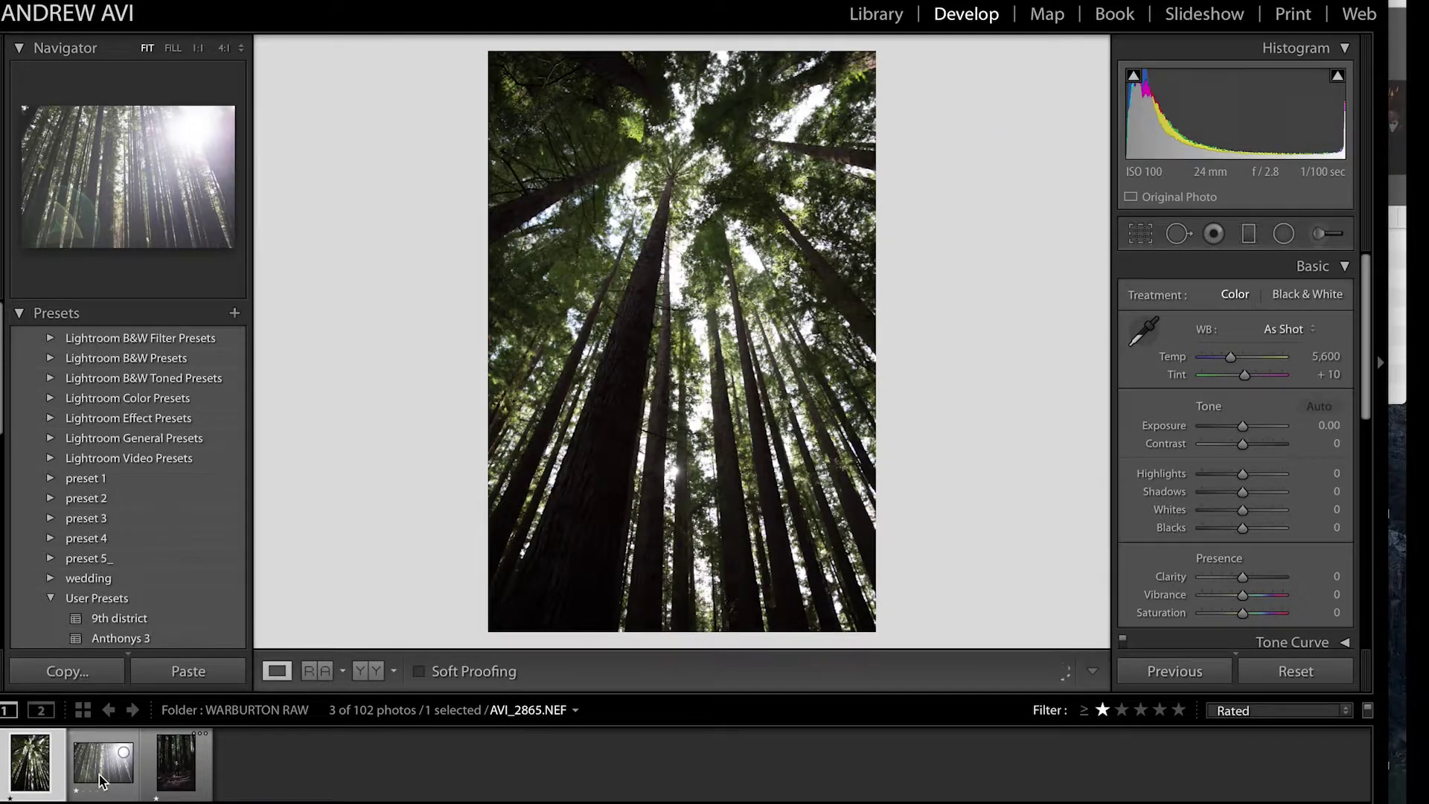
click(103, 780)
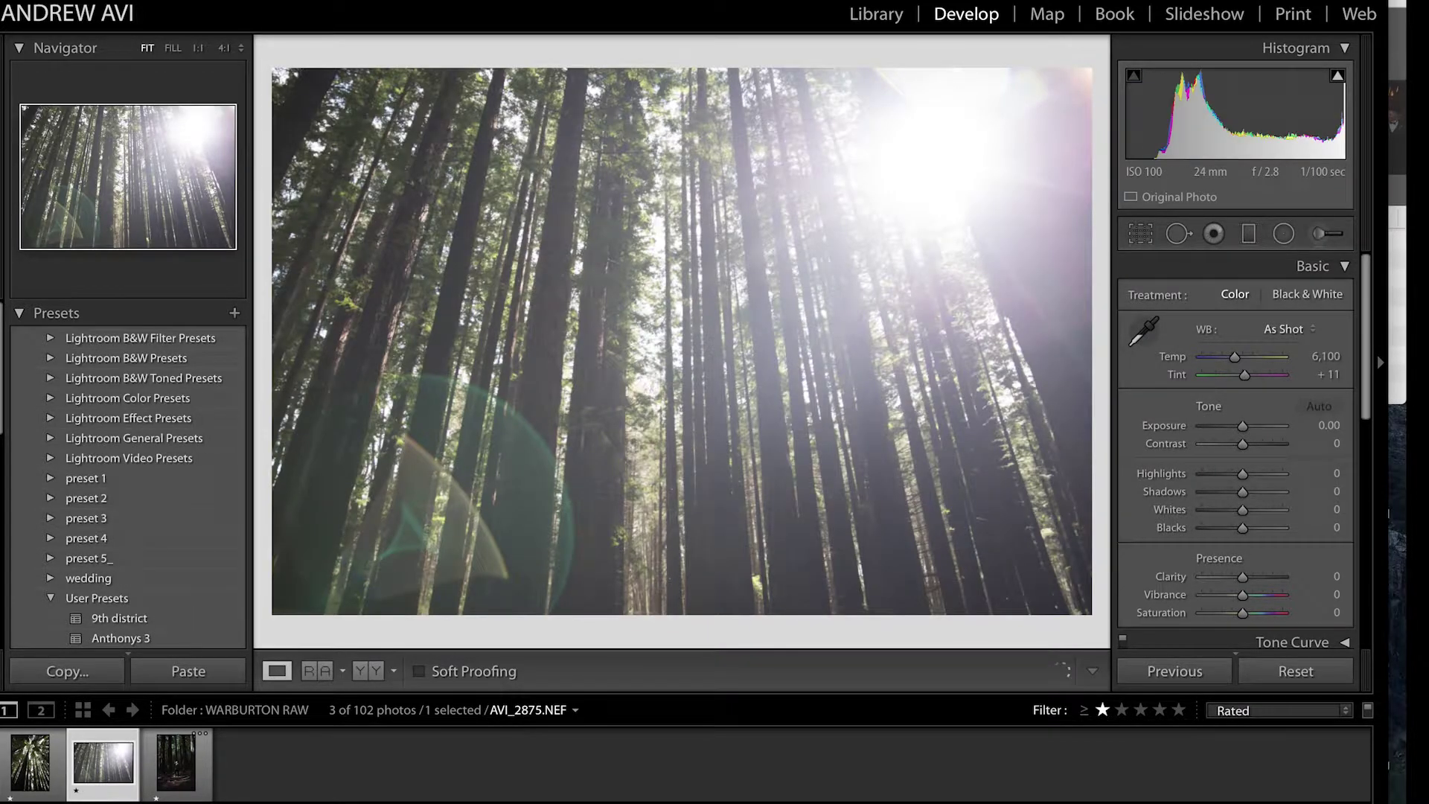
click(176, 785)
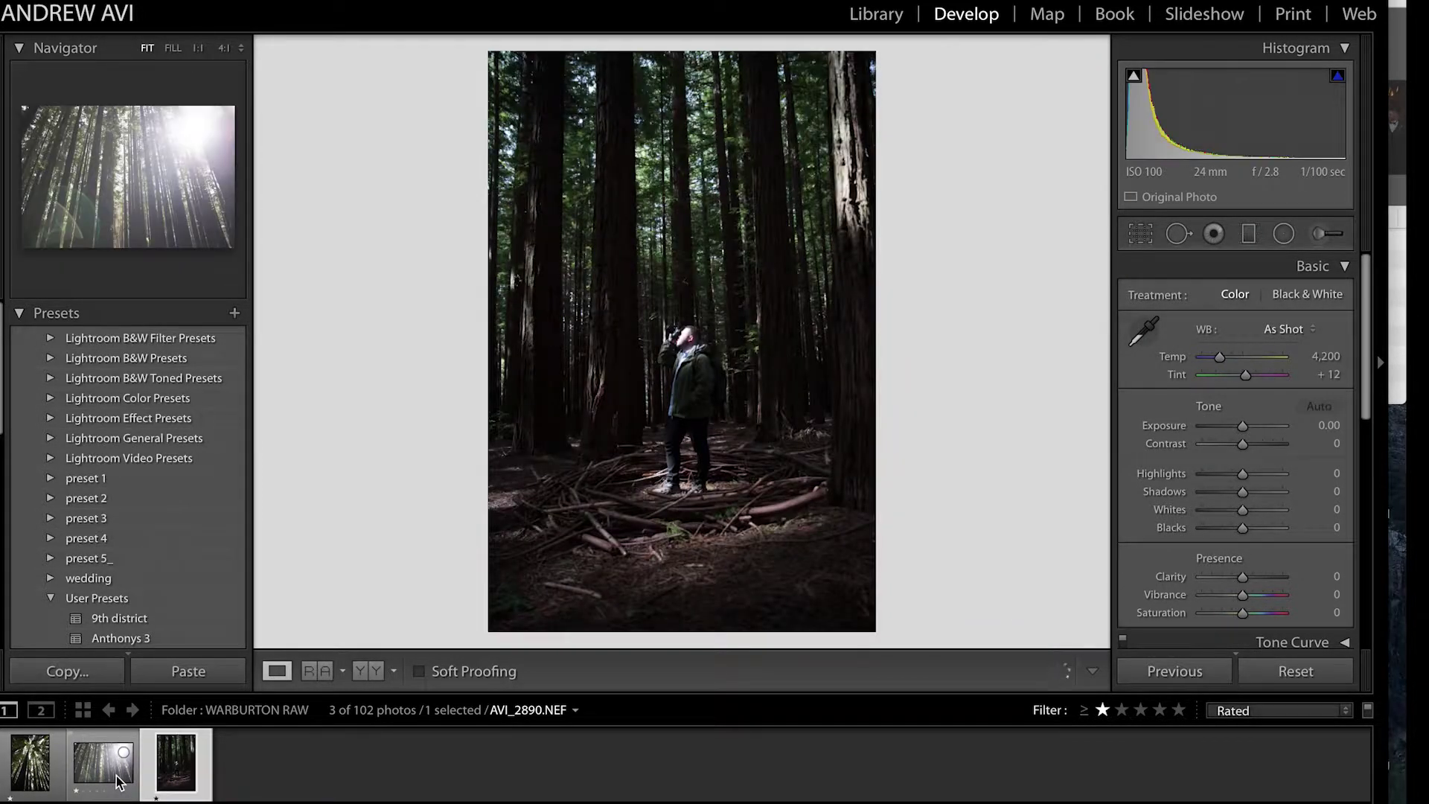
Step: Select the sun-flare photo AVI_2875.NEF and set its Exposure to -0.40 and Contrast to +45
click(118, 780)
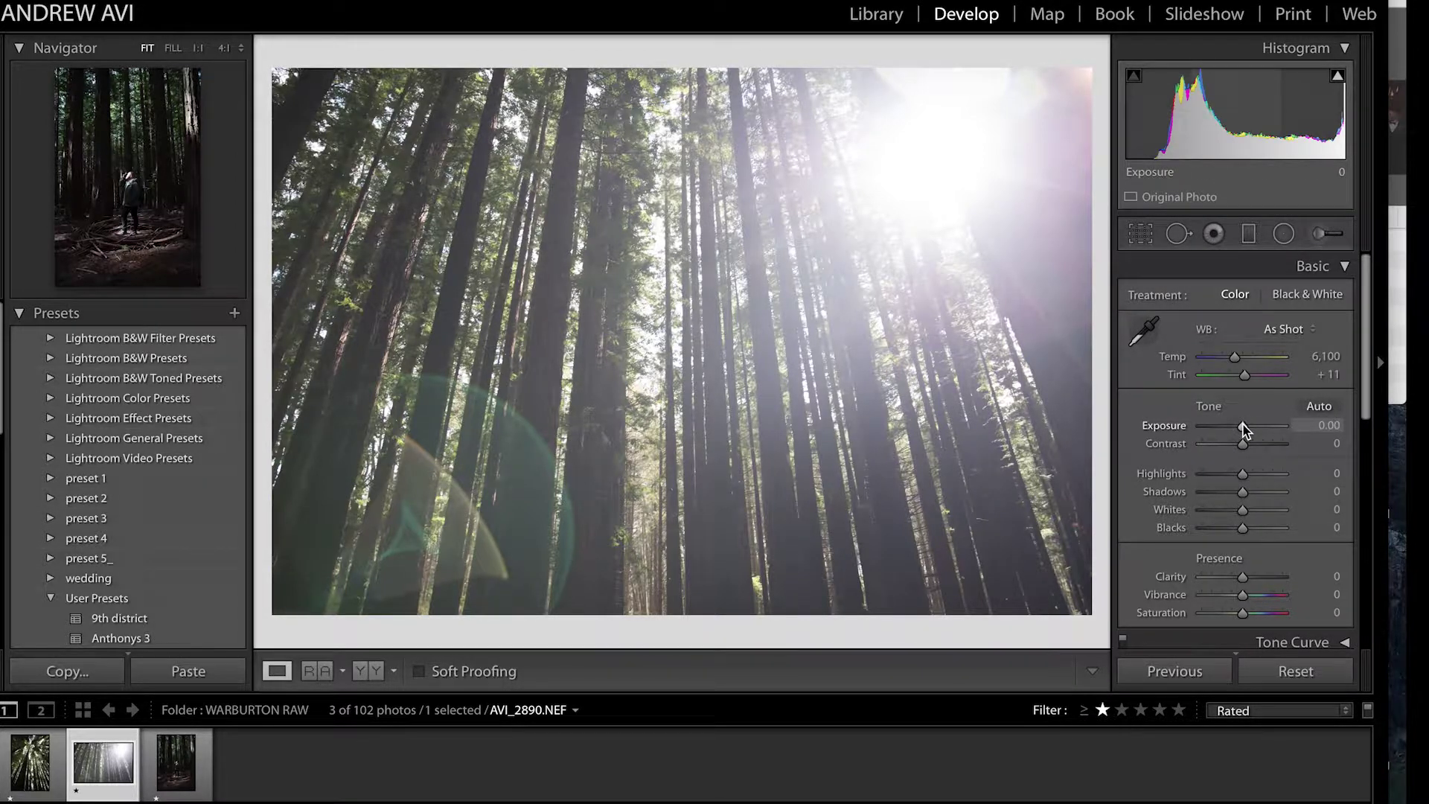
mouse_move(1241, 427)
mouse_down()
mouse_move(1223, 426)
mouse_move(1278, 427)
mouse_move(1240, 427)
mouse_up()
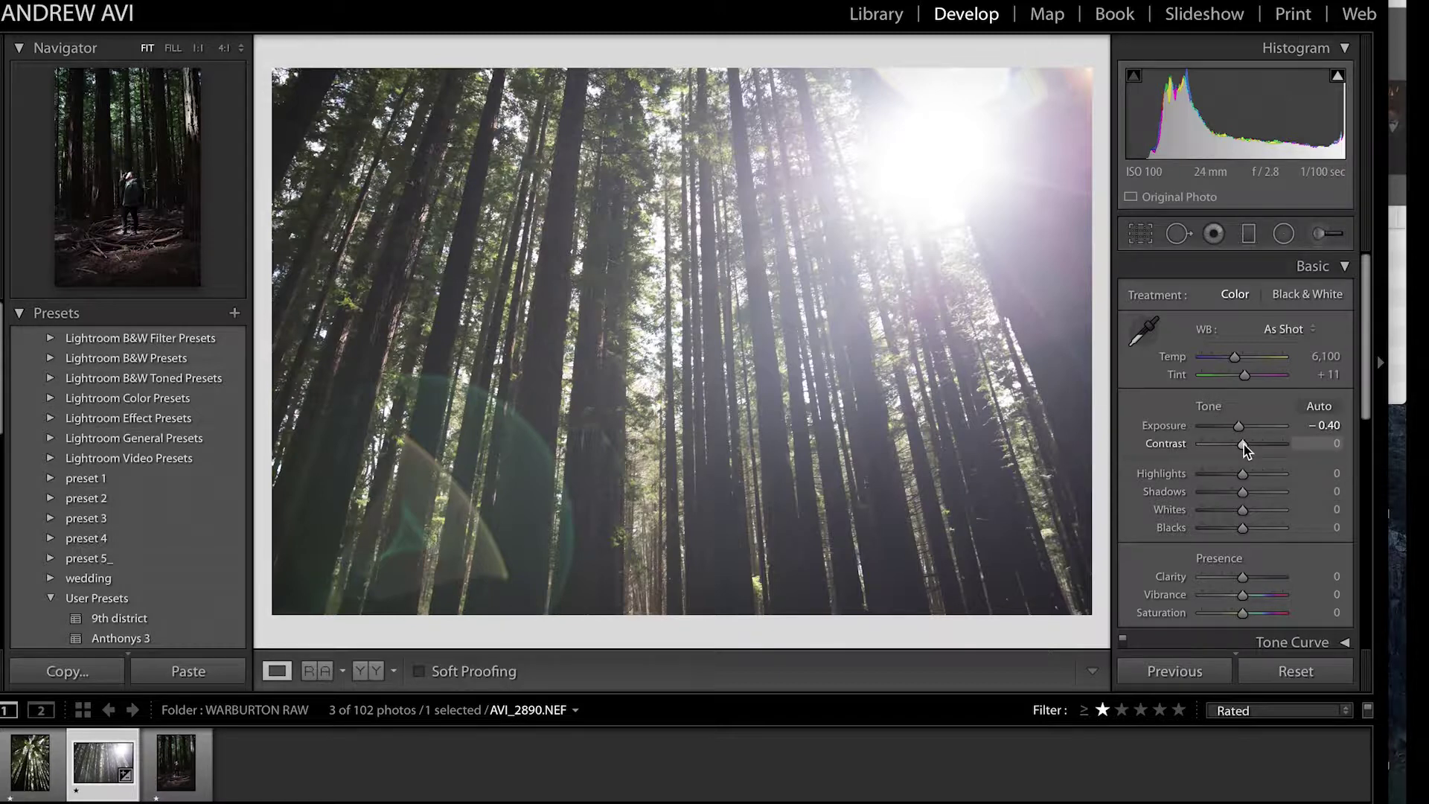
drag(1243, 445, 1257, 444)
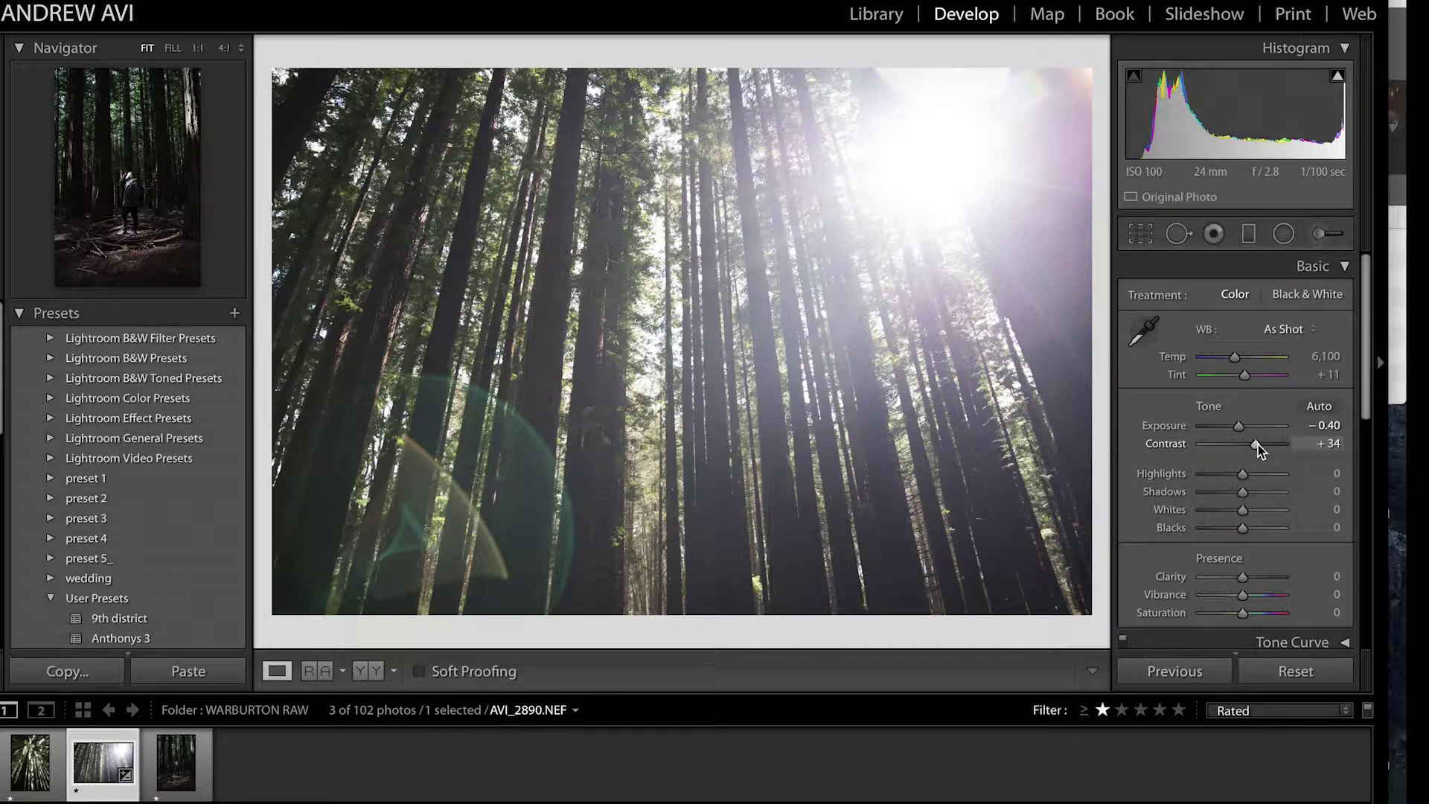
drag(1258, 445, 1262, 448)
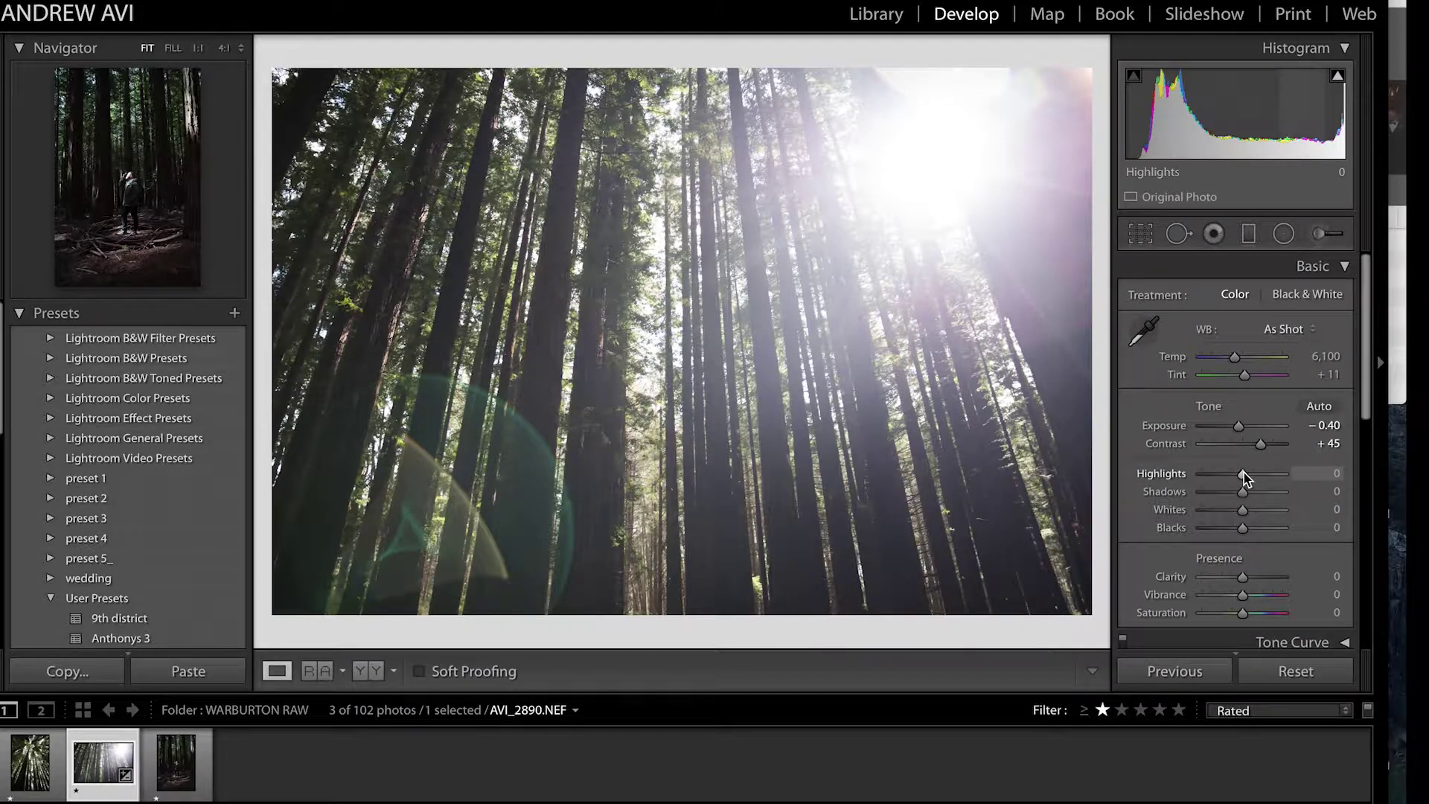
Step: Set the sun-flare photo's Highlights to +100, Shadows to +19, Whites to +34 and Blacks to +18
drag(1244, 480, 1287, 480)
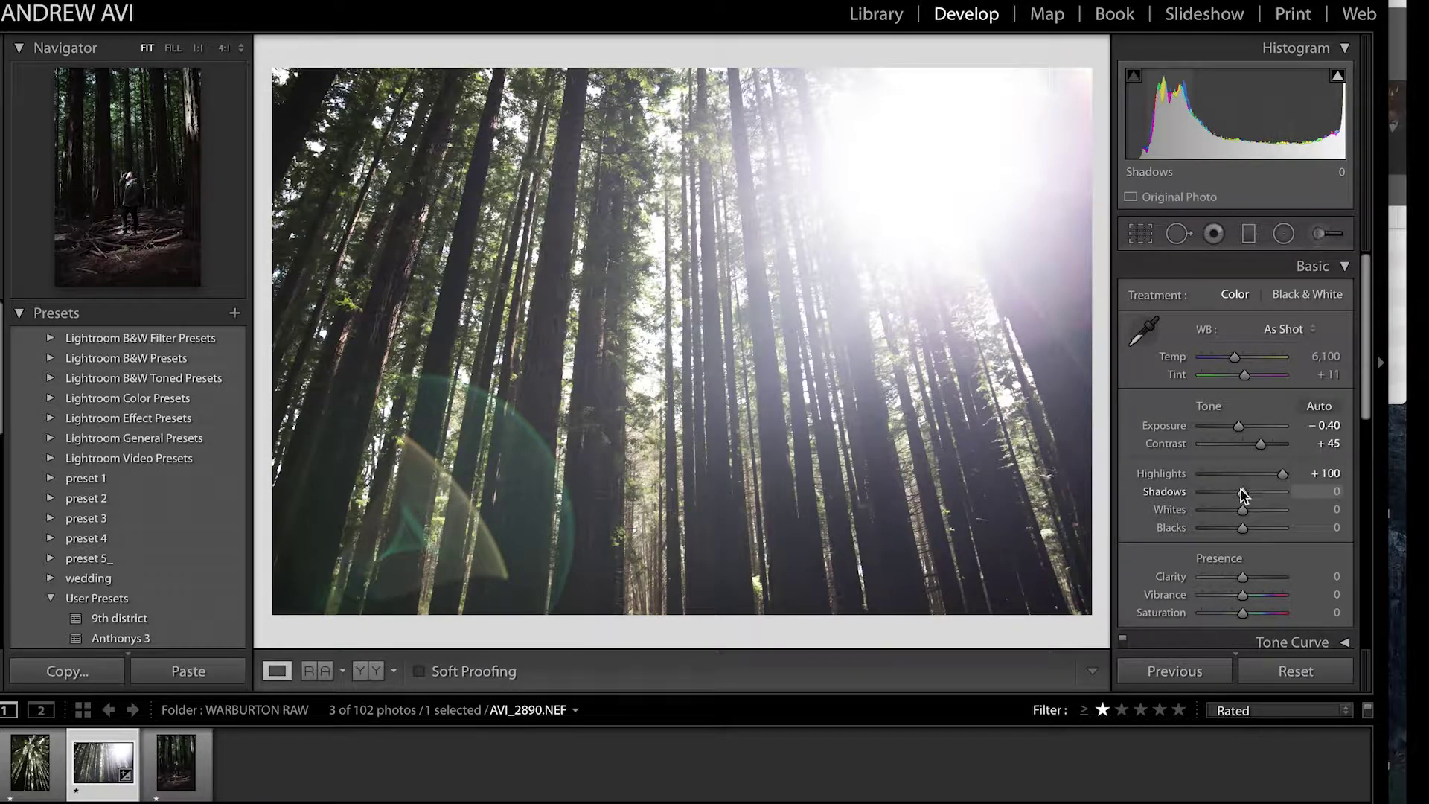
mouse_move(1240, 489)
mouse_down()
mouse_move(1226, 494)
mouse_move(1251, 494)
mouse_up()
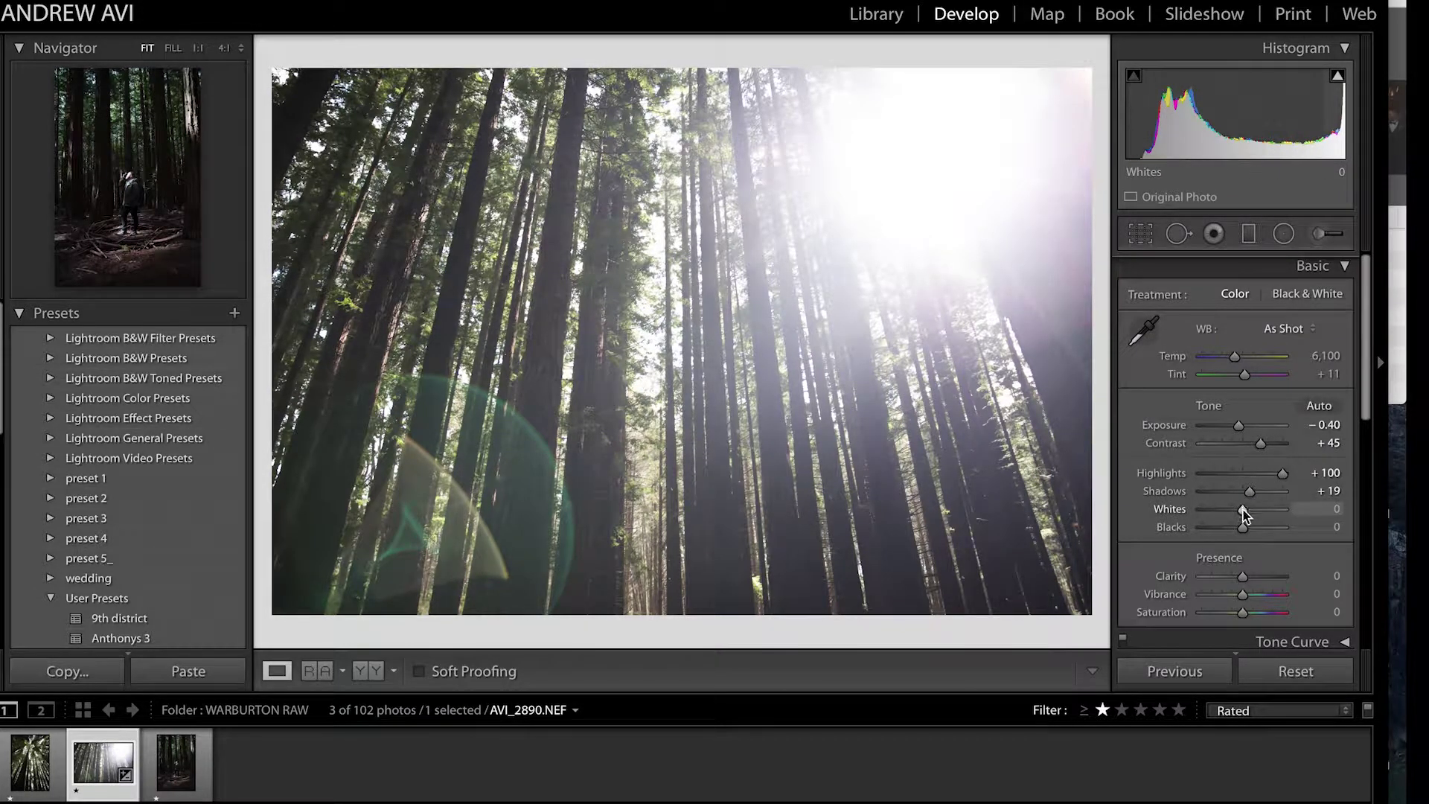
mouse_move(1241, 512)
mouse_down()
mouse_move(1273, 515)
mouse_move(1205, 515)
mouse_move(1253, 514)
mouse_move(1240, 514)
mouse_up()
drag(1244, 520, 1161, 532)
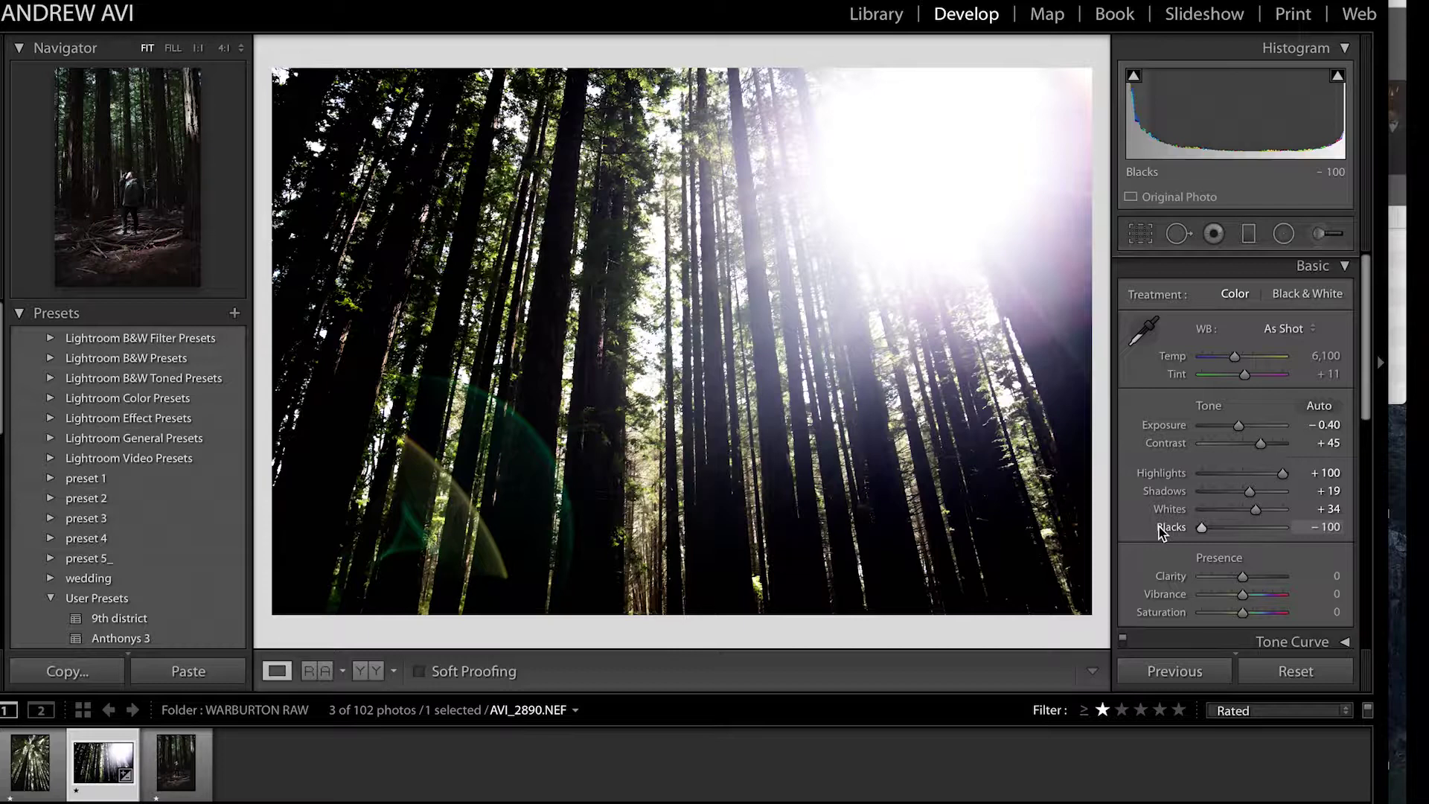
drag(1158, 531, 1252, 532)
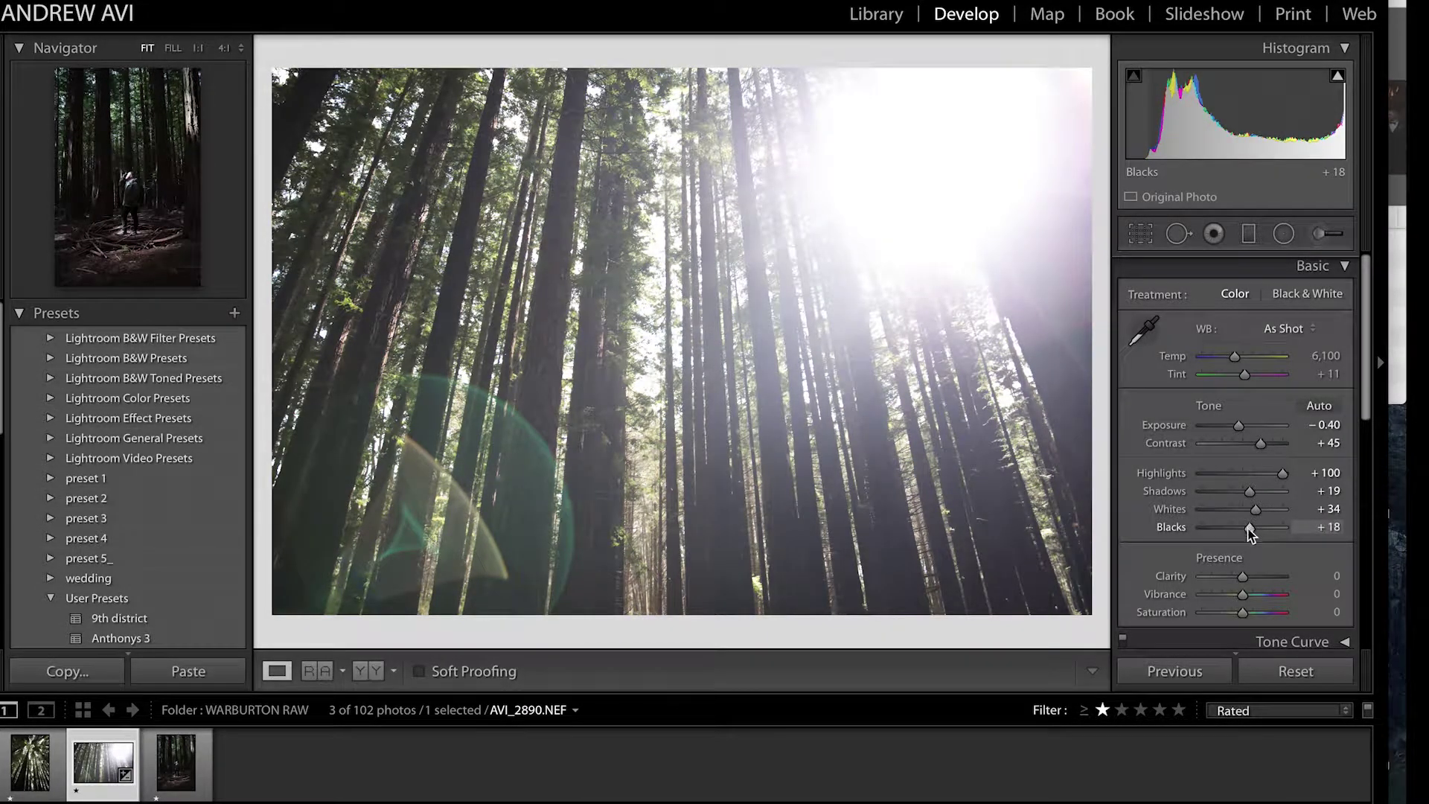
Step: Set the sun-flare photo's Clarity to -5, Vibrance to +17 and Saturation to -7
mouse_move(1244, 574)
mouse_down()
mouse_move(1270, 580)
mouse_move(1238, 579)
mouse_move(1258, 593)
mouse_up()
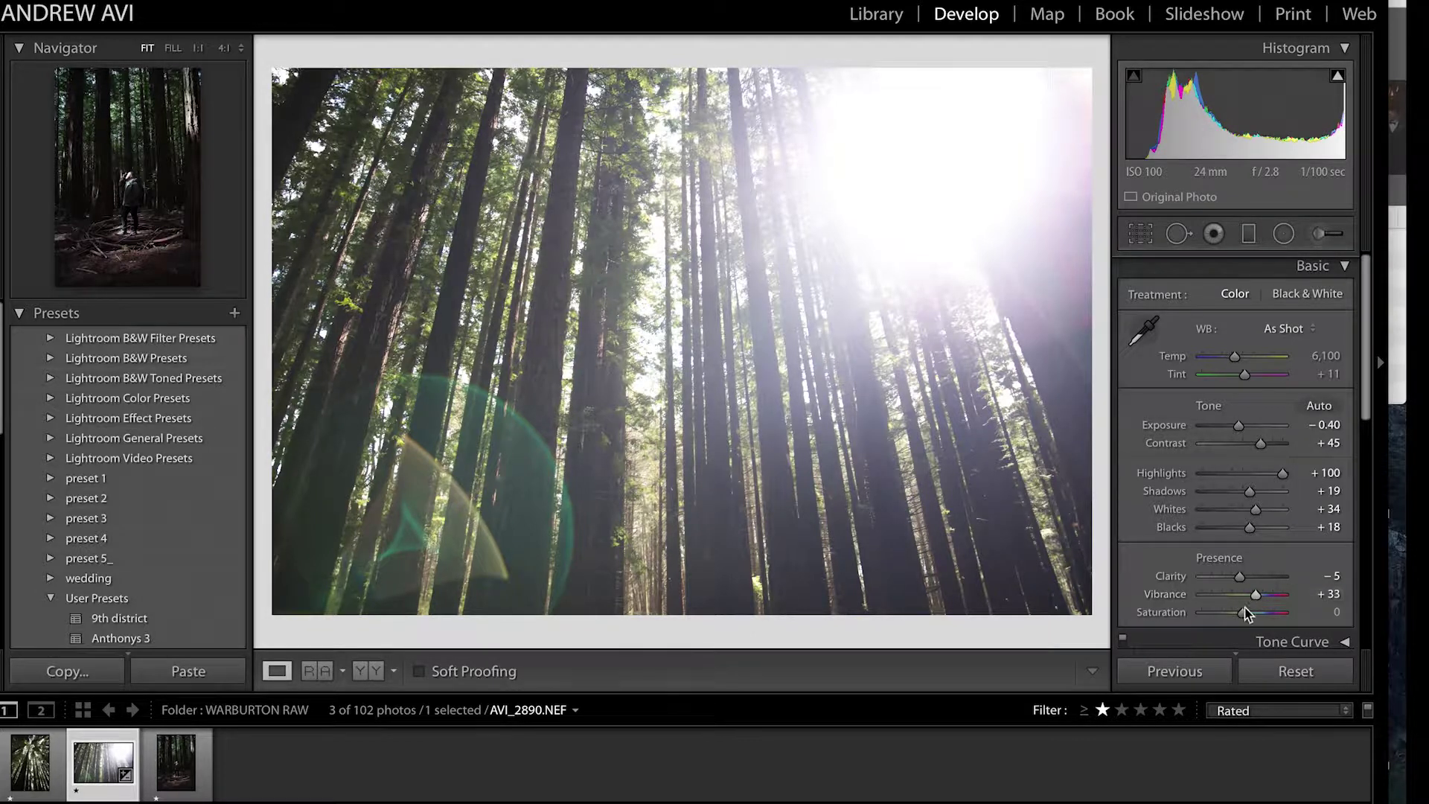
mouse_move(1243, 613)
mouse_down()
mouse_move(1224, 616)
mouse_move(1239, 618)
mouse_up()
click(1244, 613)
mouse_move(1244, 612)
mouse_down()
mouse_move(1293, 614)
mouse_move(1186, 616)
mouse_move(1239, 617)
mouse_up()
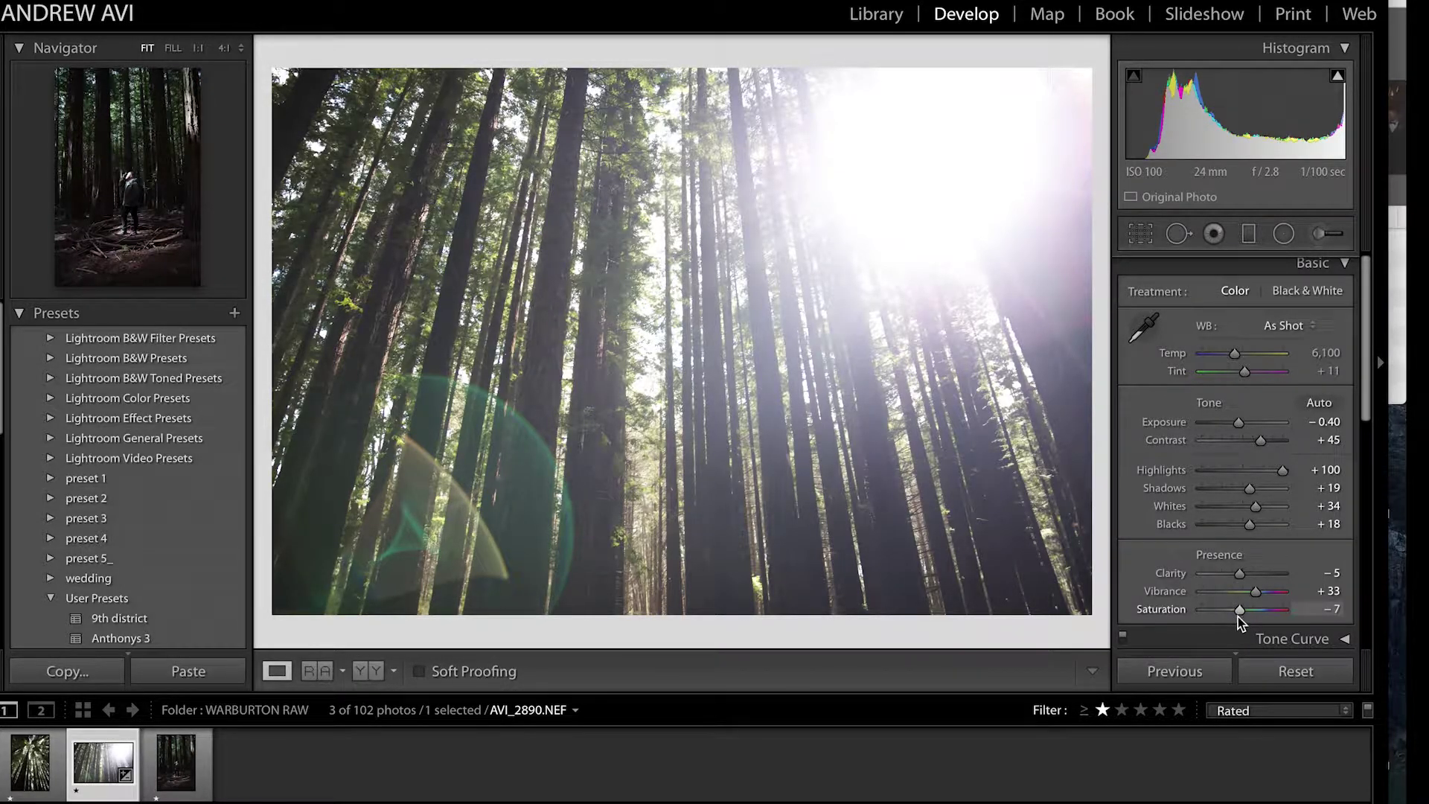
drag(1256, 595, 1249, 592)
Step: Adjust the sun-flare photo's white balance to a Temp of 6,198 and a Tint of +17
scroll(1261, 583, up, 1)
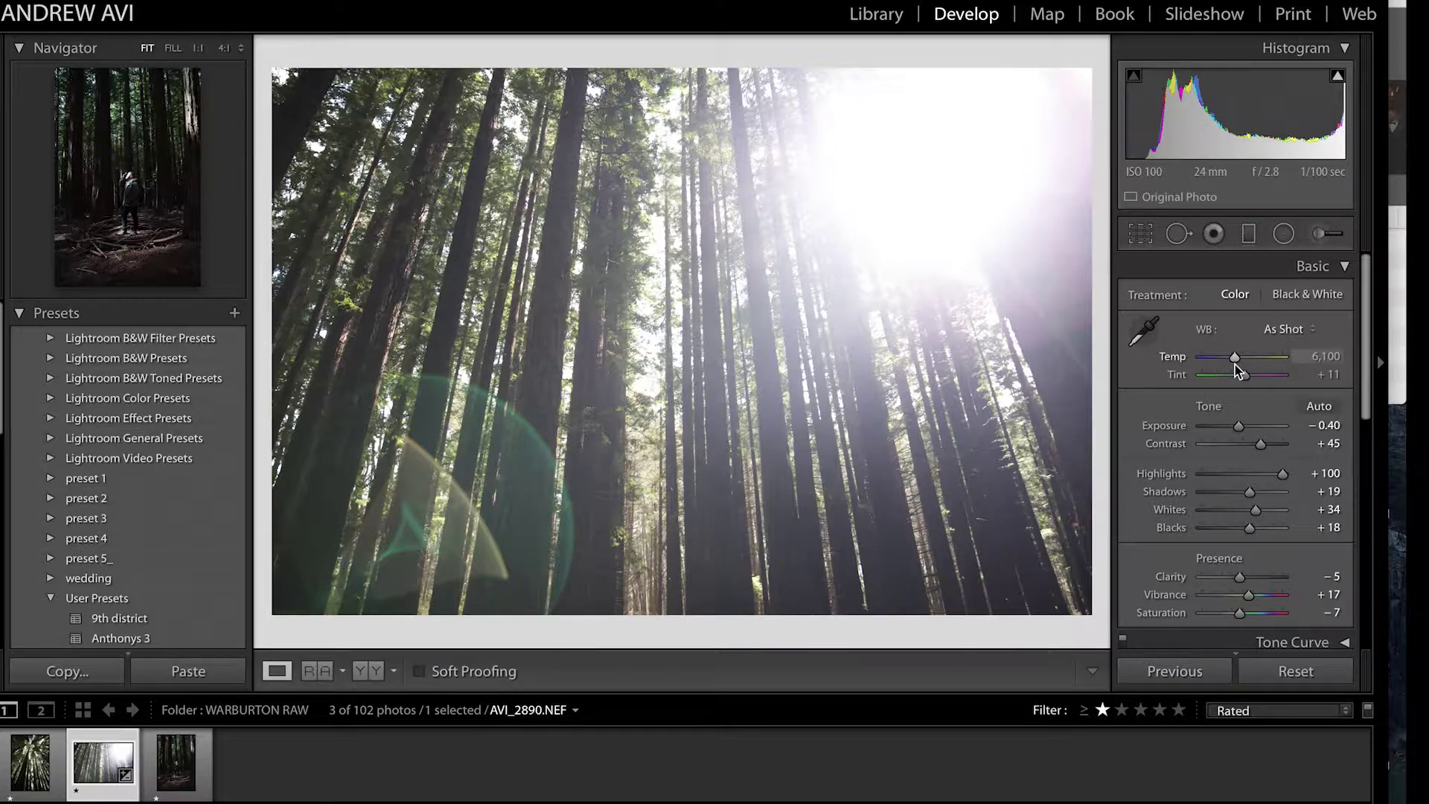
mouse_move(1235, 361)
mouse_down()
mouse_move(1257, 363)
mouse_move(1206, 362)
mouse_move(1247, 369)
mouse_move(1231, 366)
mouse_up()
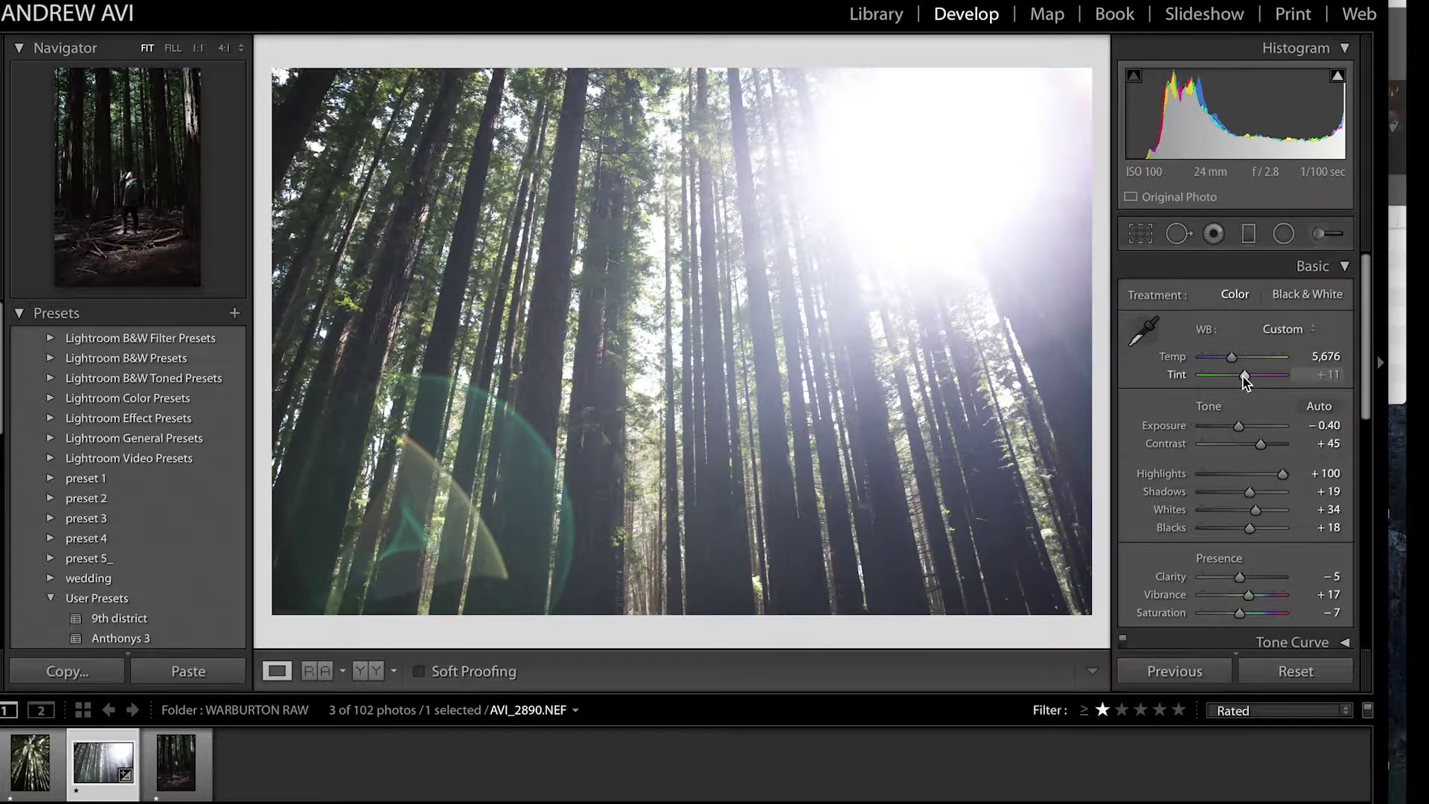
mouse_move(1244, 374)
mouse_down()
mouse_move(1215, 373)
mouse_move(1255, 377)
mouse_move(1234, 360)
mouse_up()
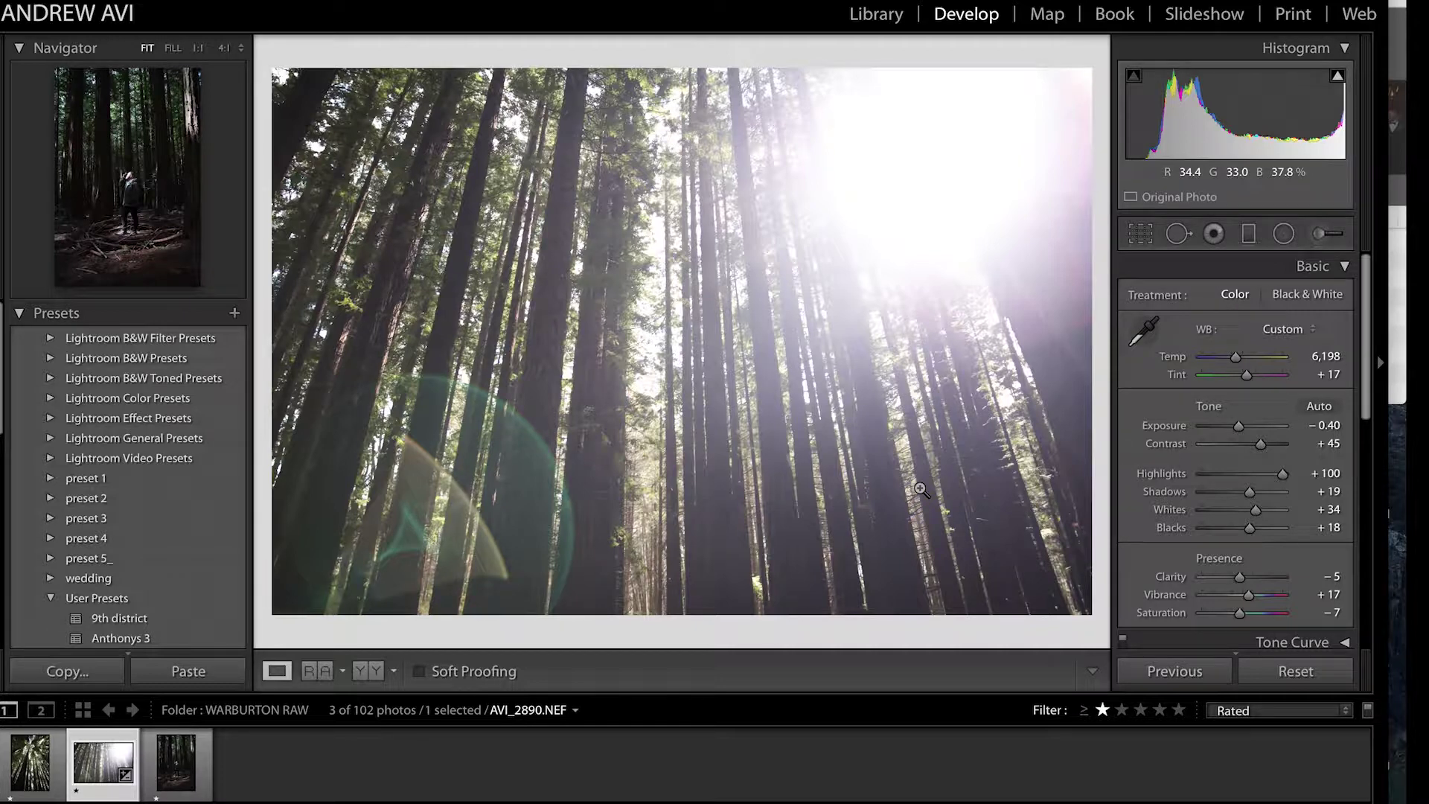
Step: Copy the sun-flare photo's develop settings with the preselected options and paste them onto AVI_2890.NEF
key(super+shift+c)
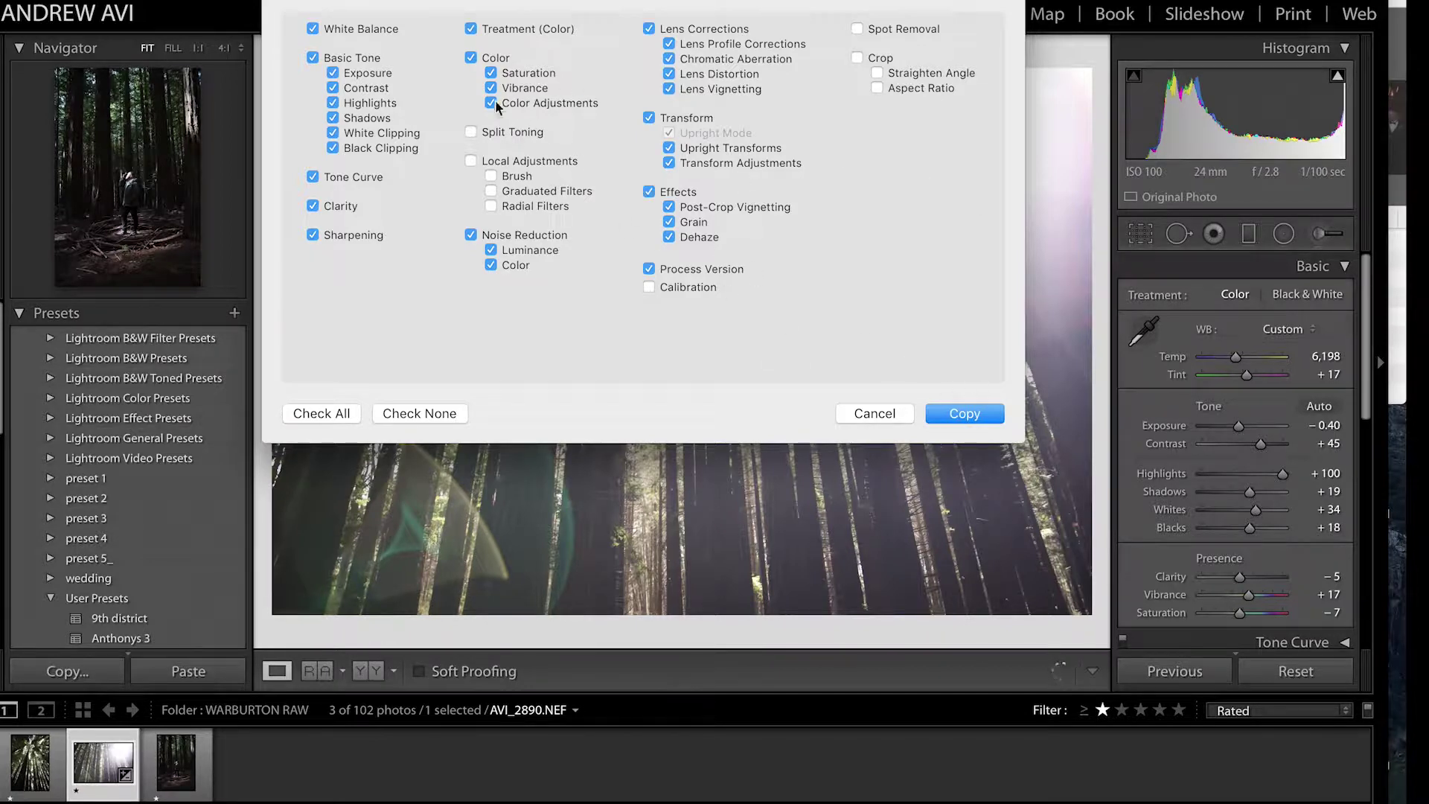
click(967, 413)
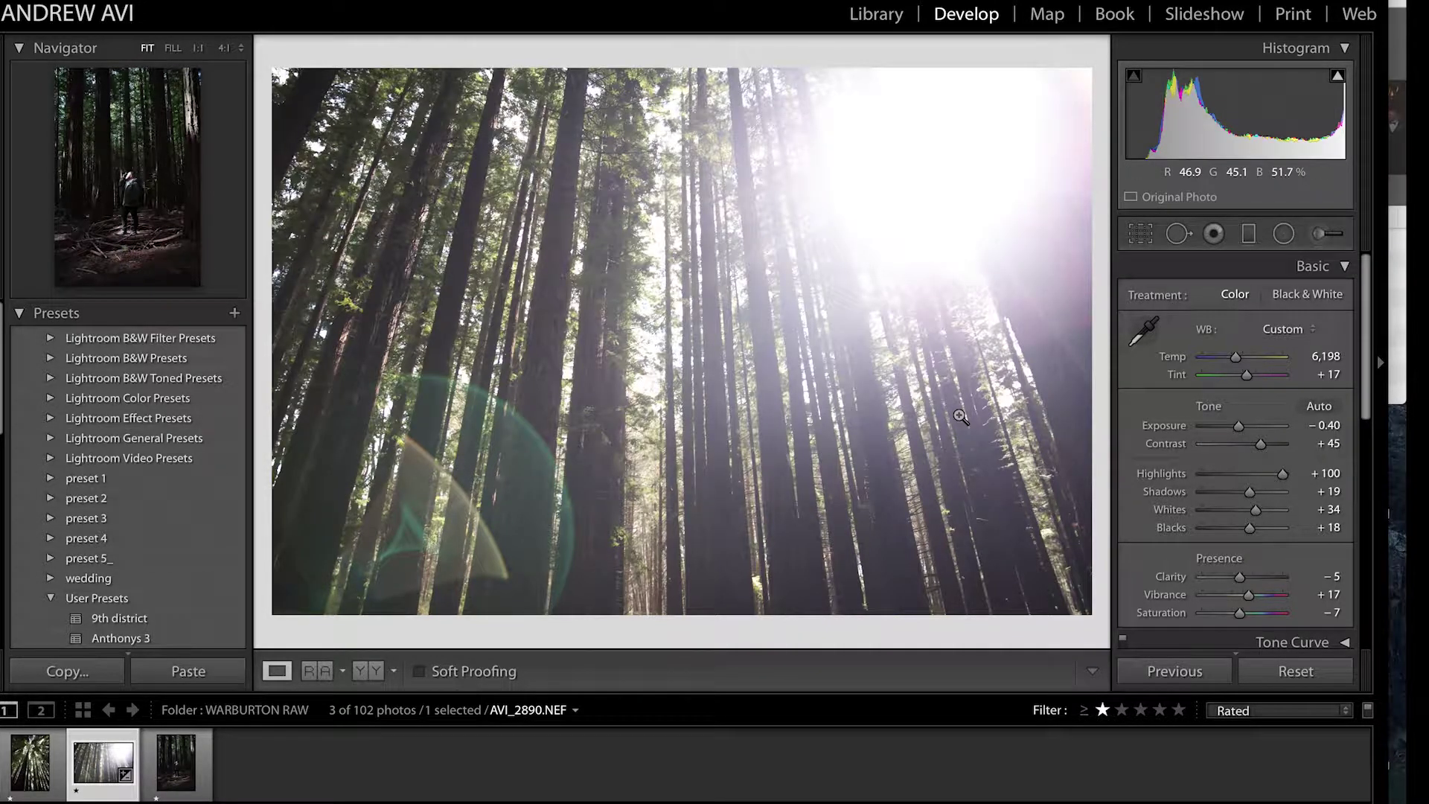
click(188, 764)
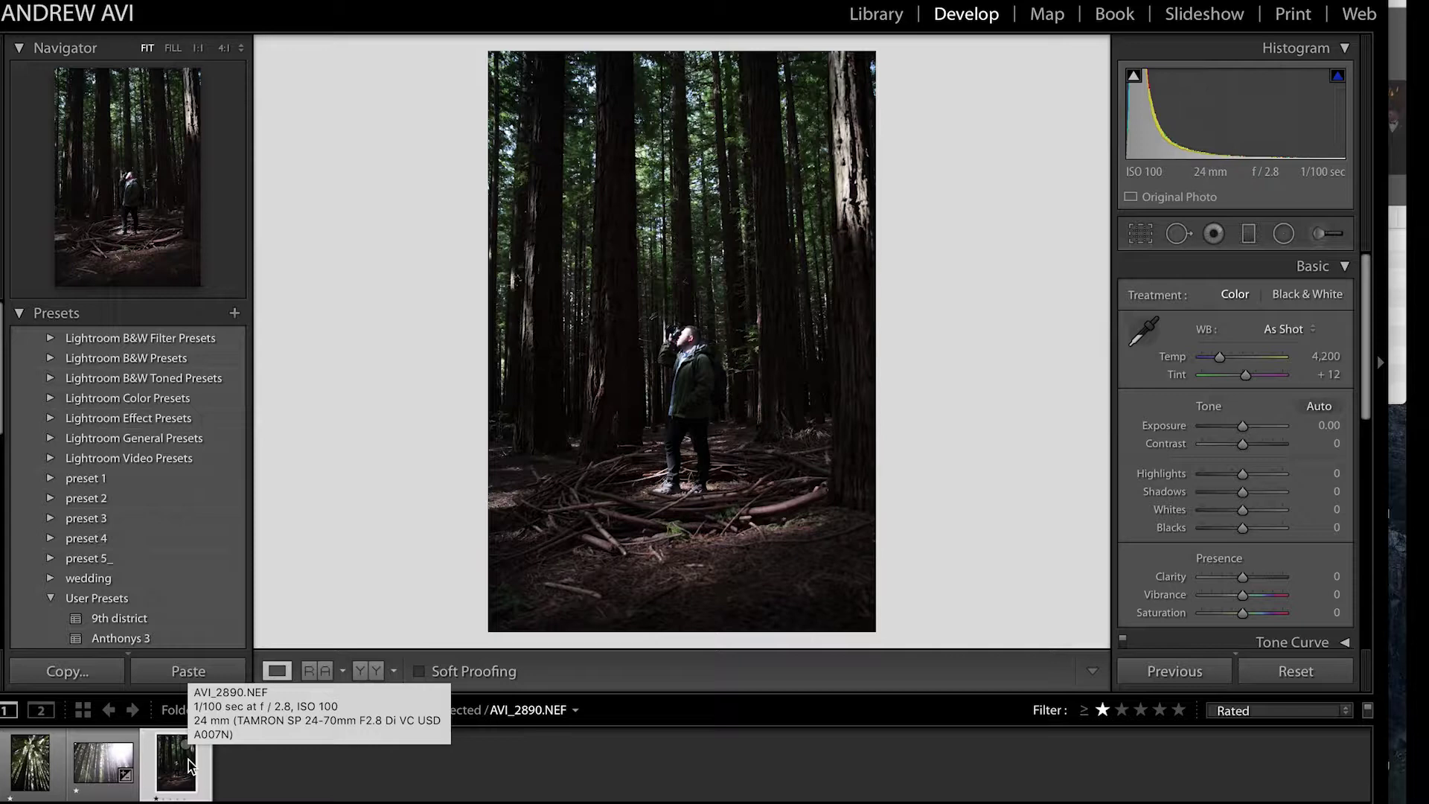
key(ctrl+shift+v)
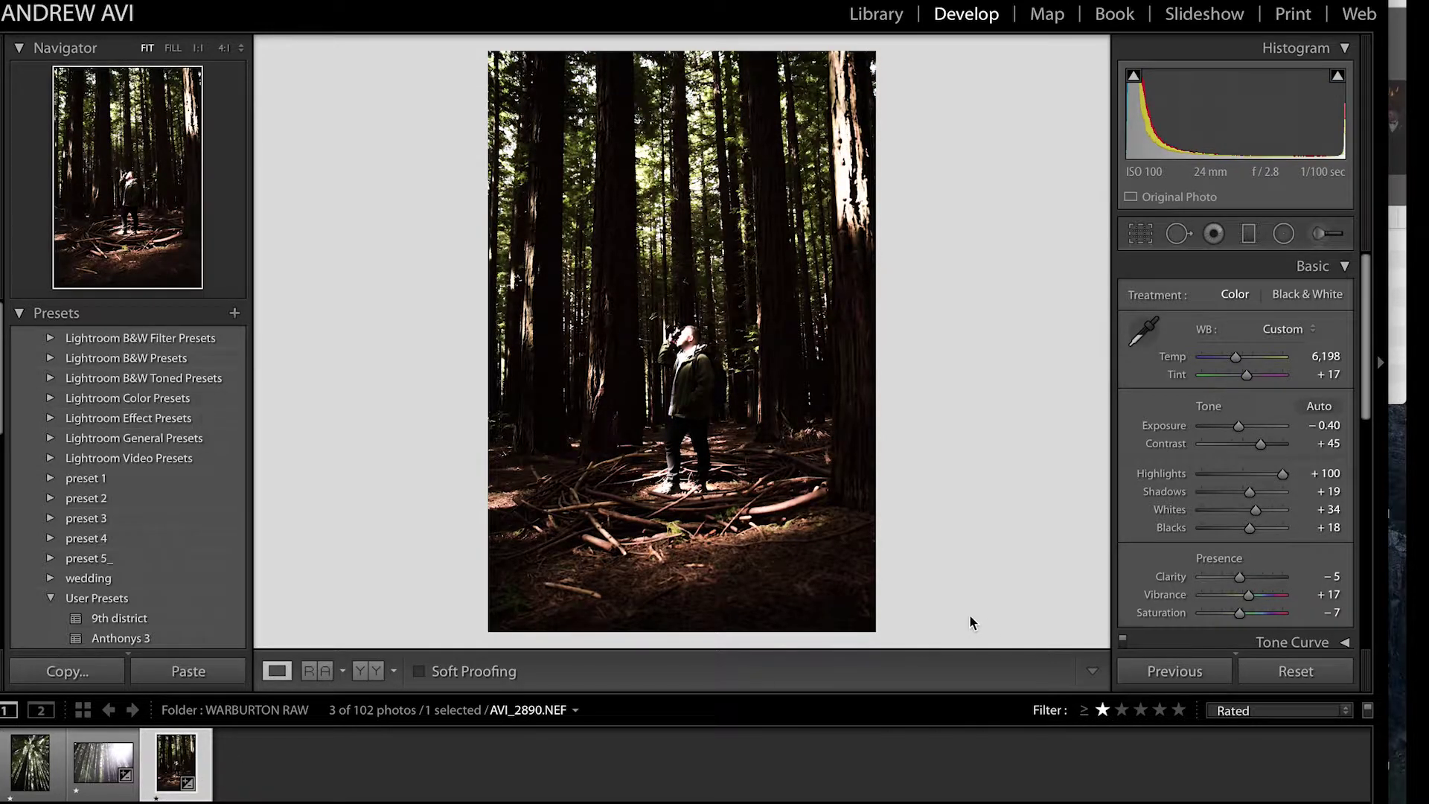
Step: Set AVI_2890.NEF's Exposure to +0.70, Highlights to -74, Shadows to -48, Whites to +31 and Blacks to -15
scroll(1190, 446, down, 1)
drag(1229, 418, 1246, 421)
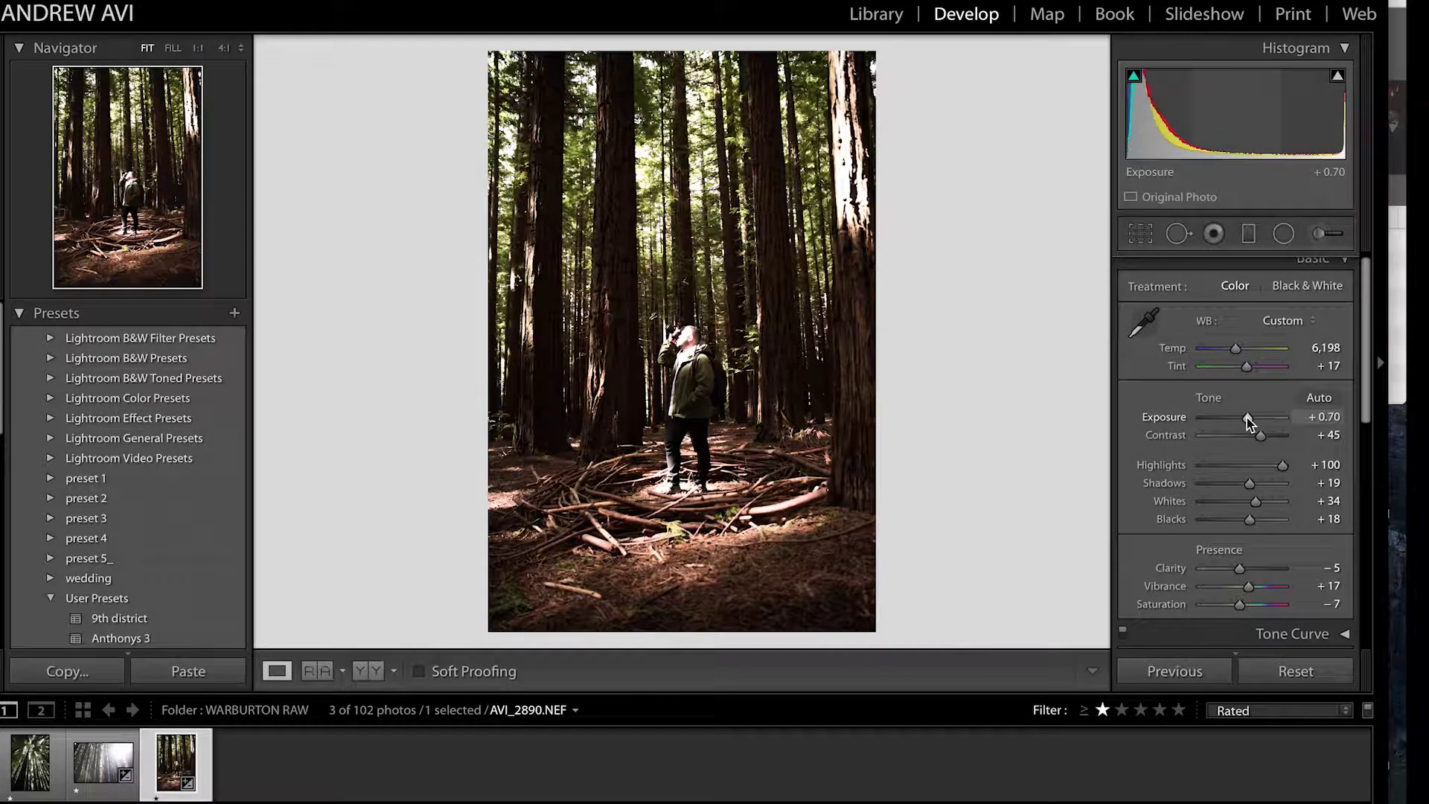
drag(1282, 466, 1212, 471)
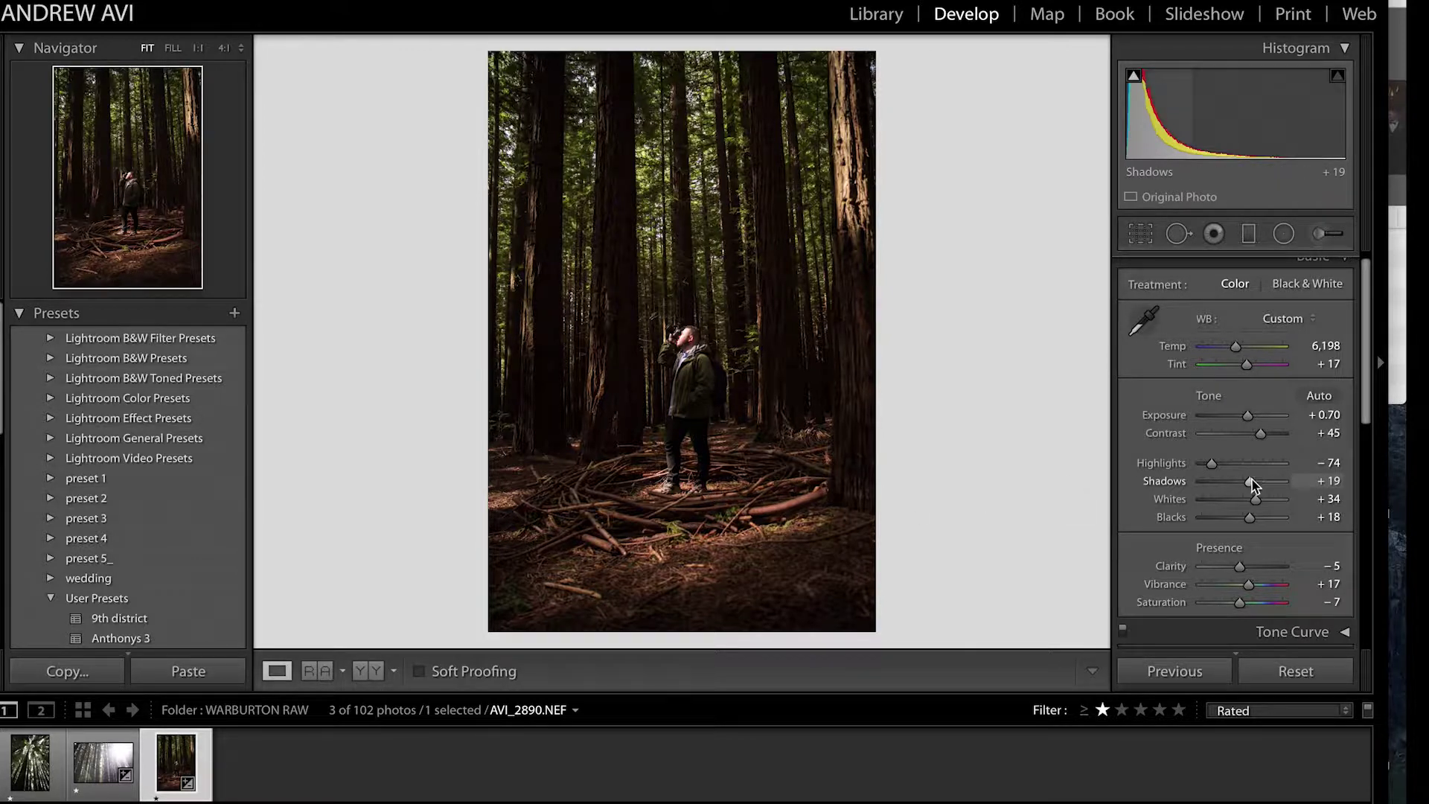
drag(1252, 479, 1235, 520)
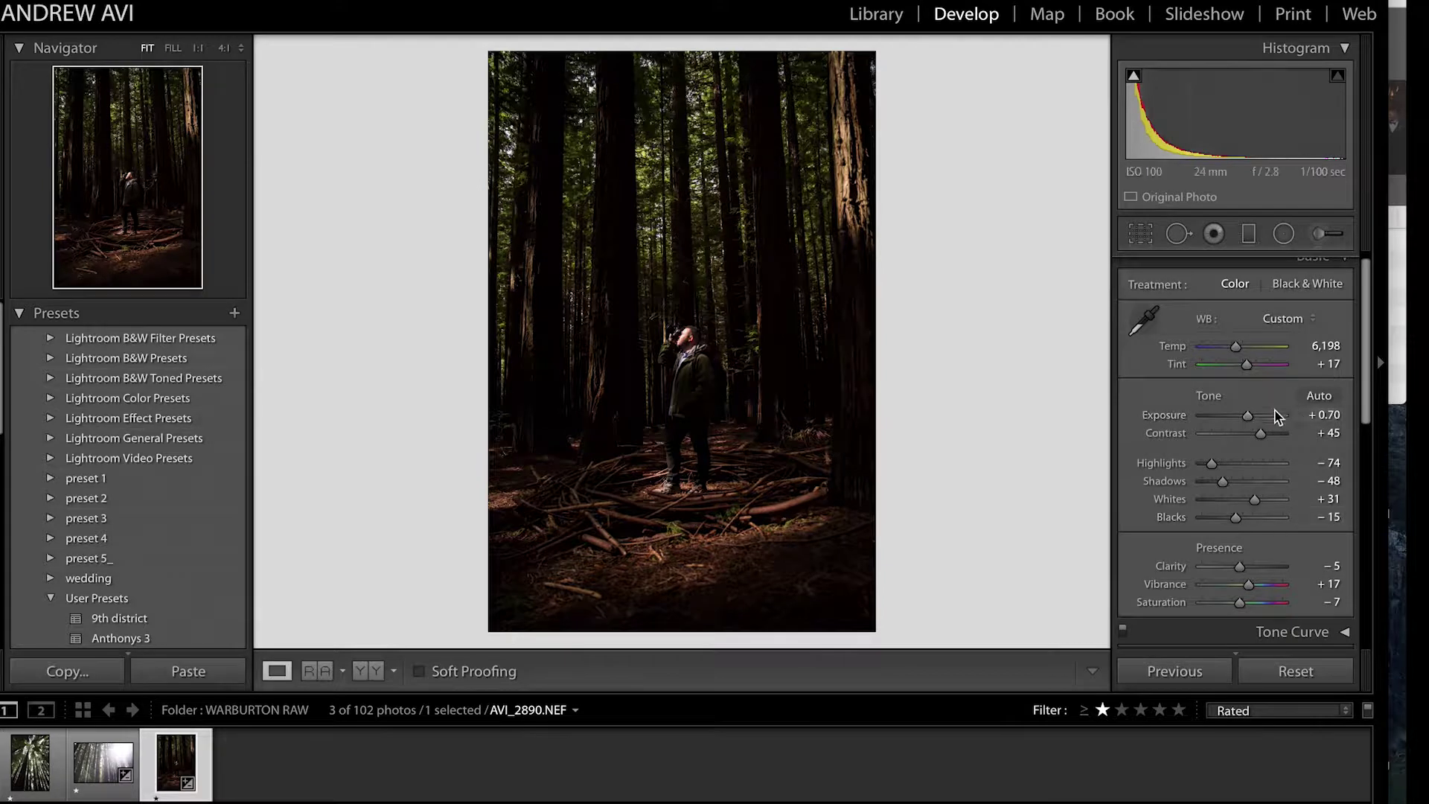
Step: Set AVI_2890.NEF's Exposure to +0.65, Contrast to +100, Clarity to -15 and Shadows to -4
drag(1247, 415, 1292, 434)
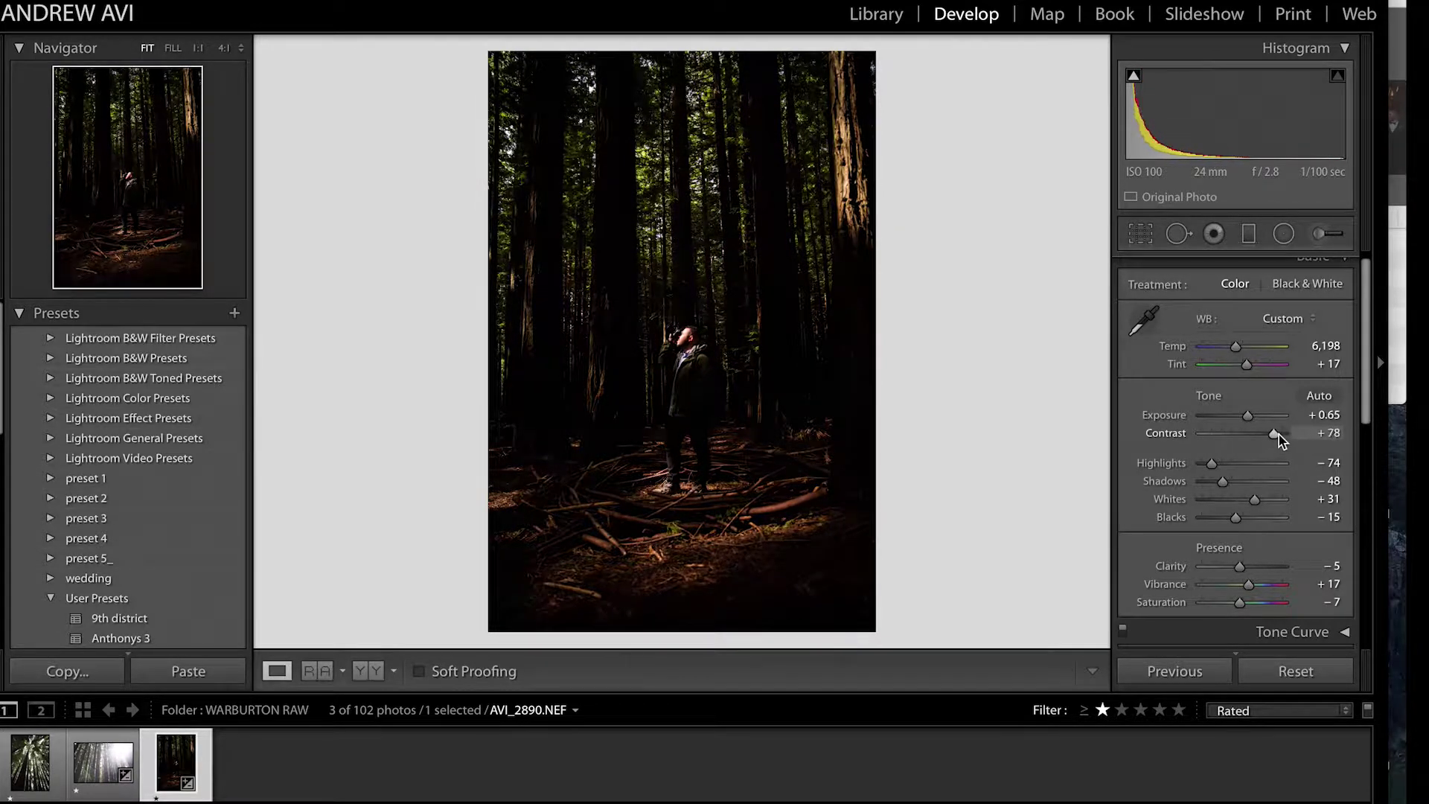
drag(1248, 566, 1237, 570)
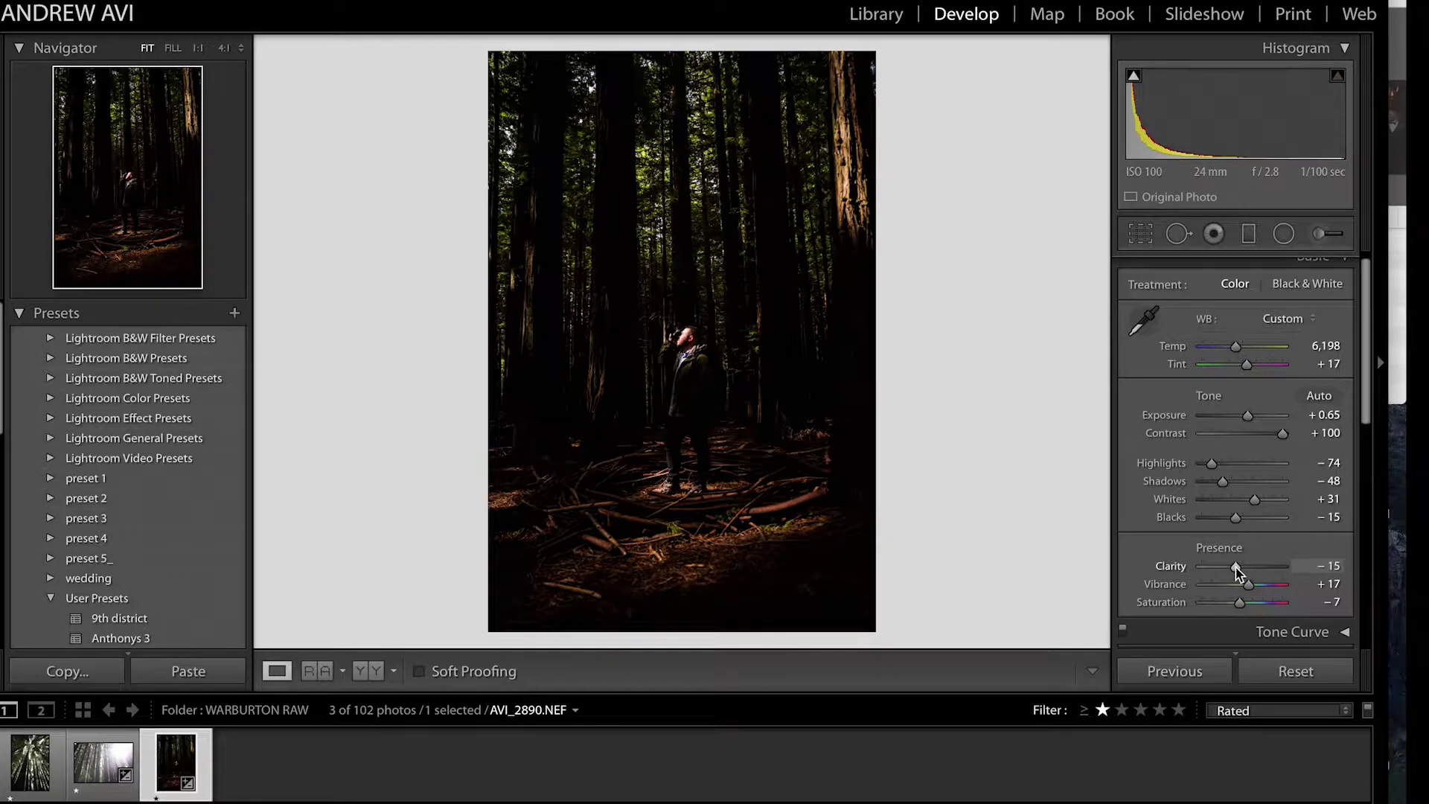
mouse_move(1222, 482)
mouse_down()
mouse_move(1208, 485)
mouse_move(1241, 483)
mouse_up()
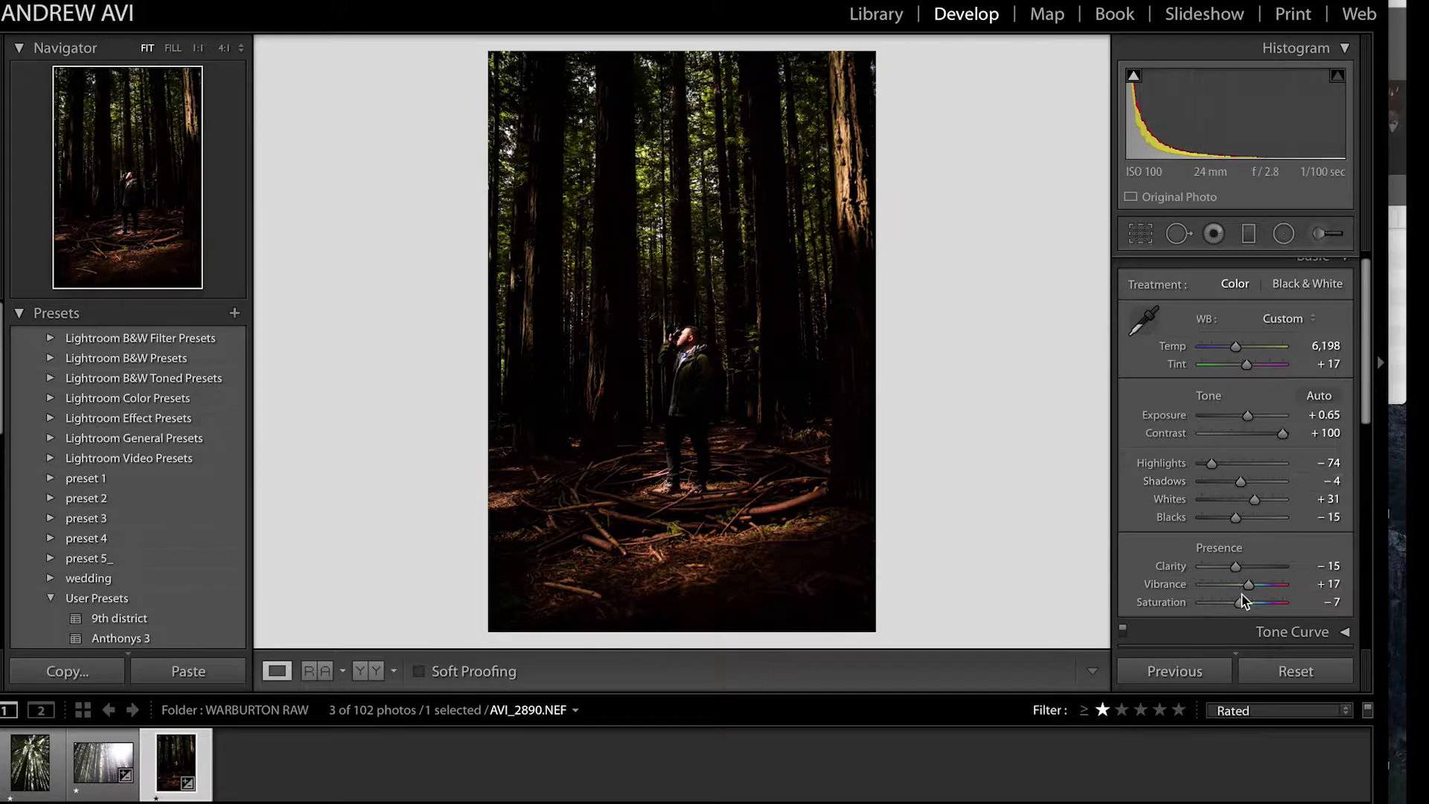
Step: Adjust AVI_2890.NEF's colour with a Vibrance of +10 and a white balance Temp of 5,603
mouse_move(1248, 584)
mouse_down()
mouse_move(1231, 584)
mouse_move(1259, 583)
mouse_move(1246, 586)
mouse_up()
drag(1238, 346, 1233, 348)
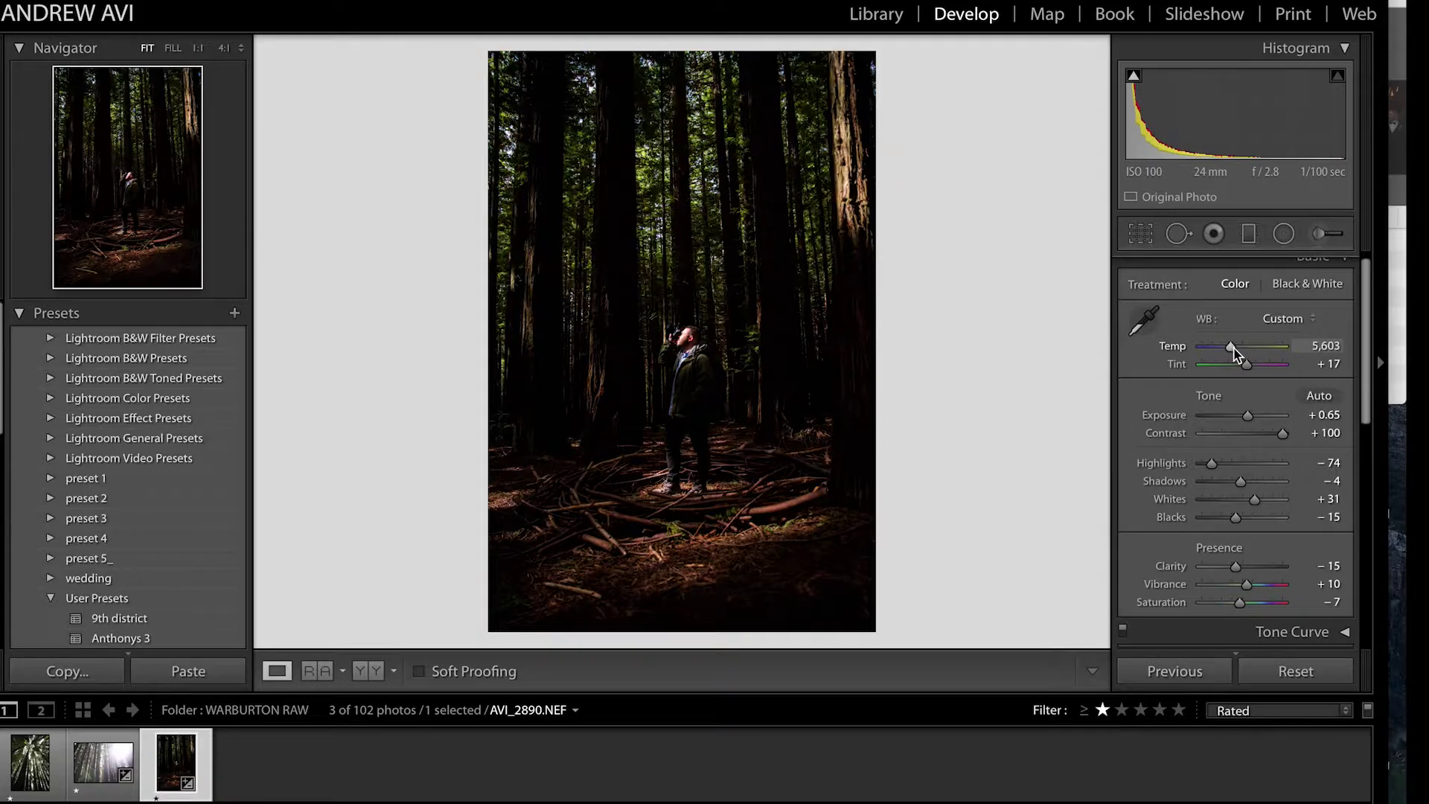